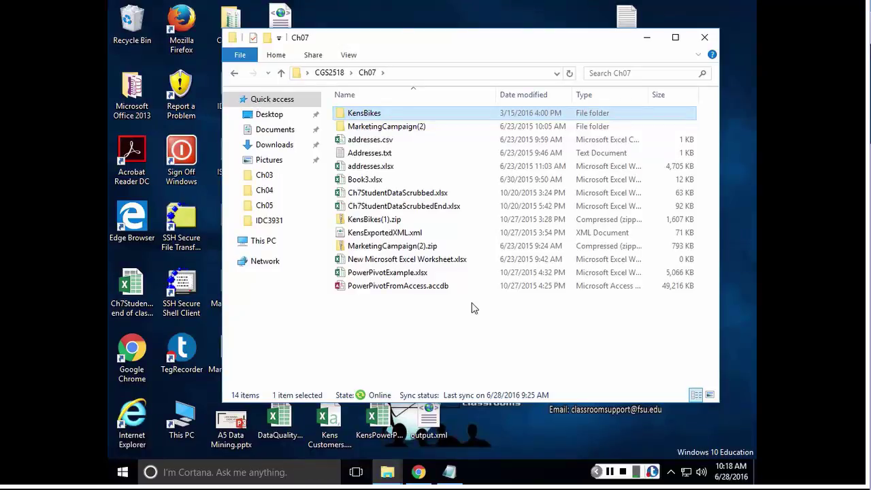
- Open the PowerPivotFromAccess database and its DimCustomer table, stepping through the first customer's fields
double_click(427, 286)
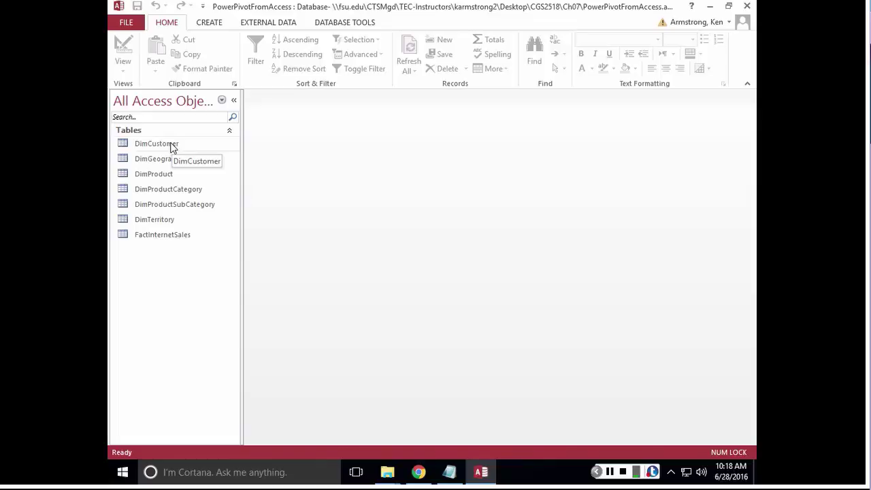
double_click(171, 148)
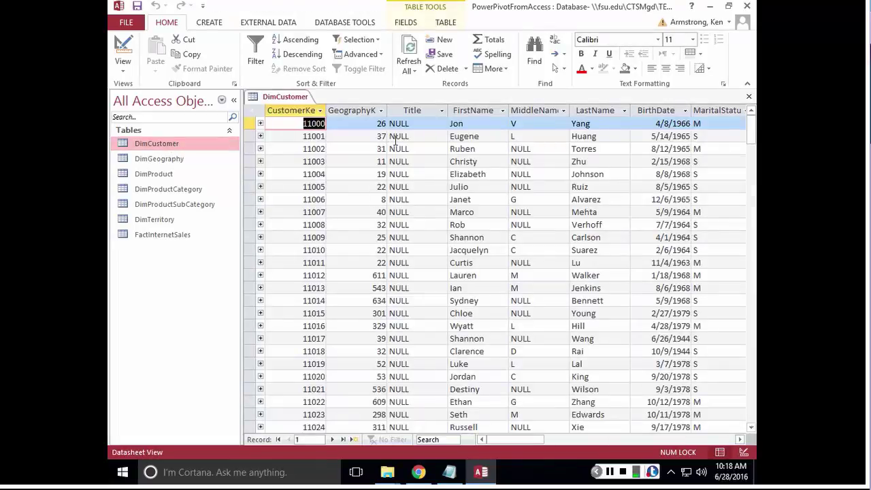
key(Tab)
key(Tab)
key(Tab)
key(Tab)
key(Tab)
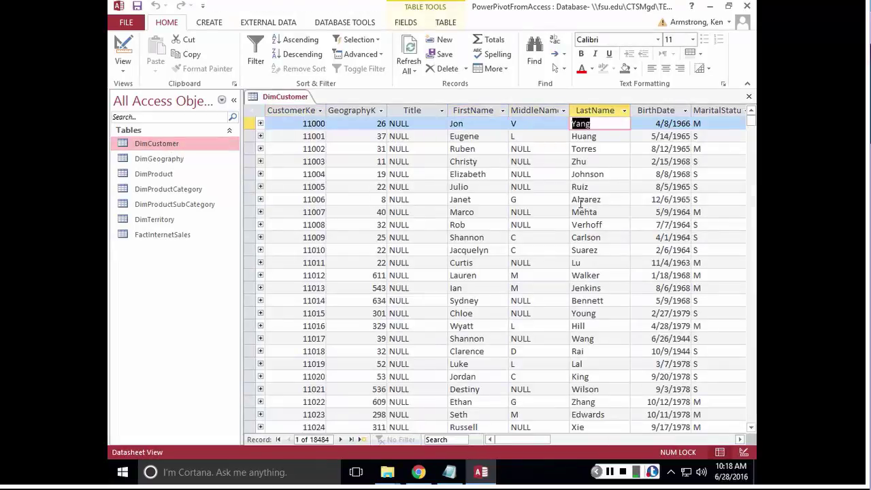
key(Tab)
key(Tab)
key(Tab)
key(shift+Tab)
key(shift+Tab)
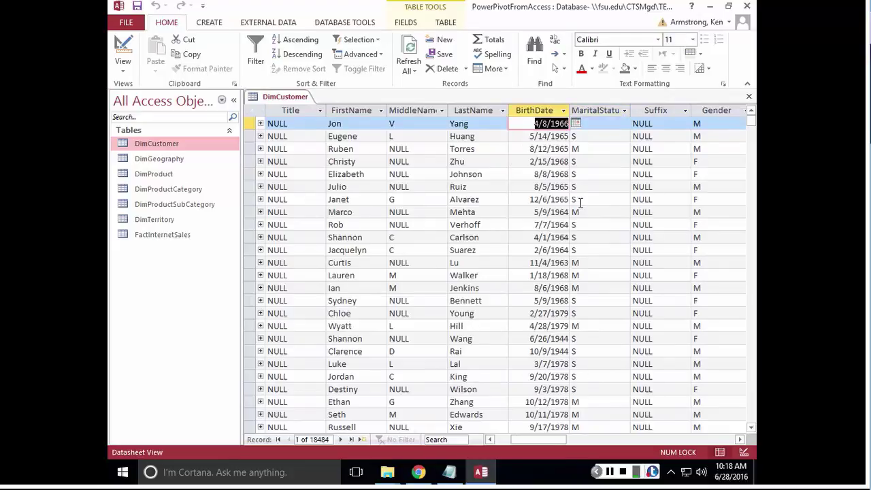
- Browse the DimCustomer household, income, Education and DateFirstPurchase columns
key(Tab)
key(Tab)
key(Tab)
key(Tab)
key(Tab)
key(Tab)
key(Tab)
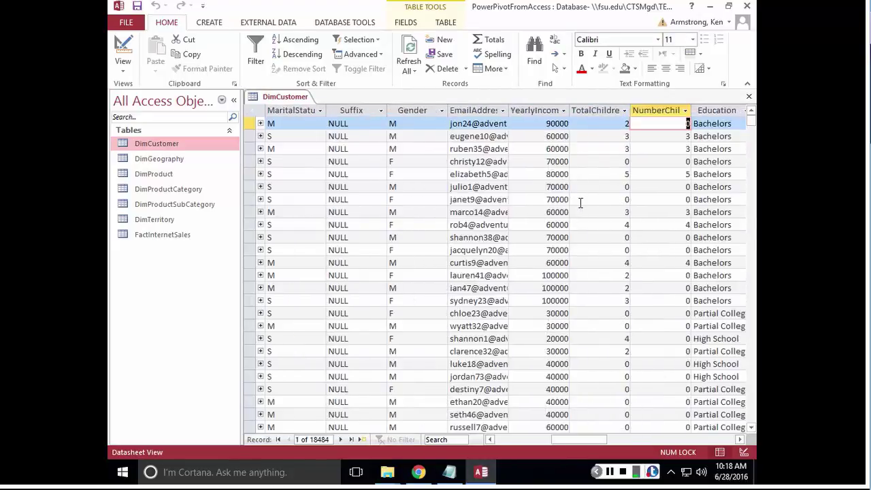
key(Tab)
key(shift+Tab)
key(shift+Tab)
key(shift+Tab)
key(Tab)
key(Tab)
key(Tab)
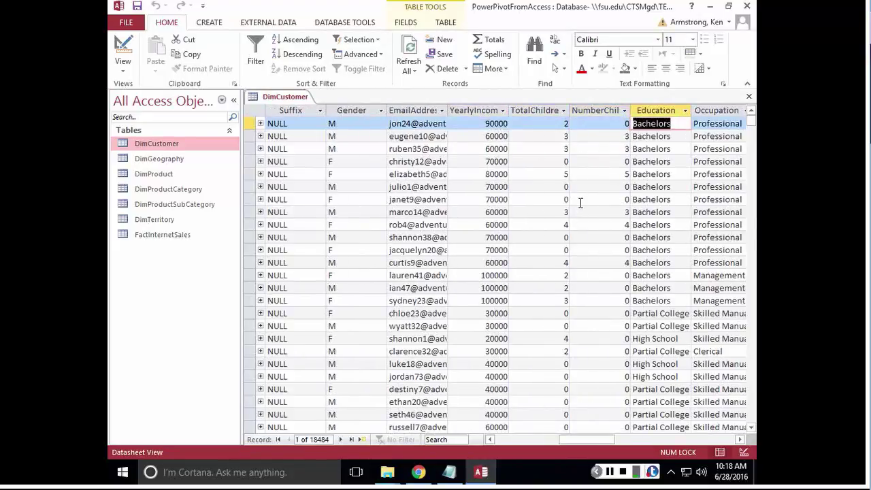
key(Tab)
key(Tab)
key(Tab)
key(shift+Tab)
key(shift+Tab)
key(shift+Tab)
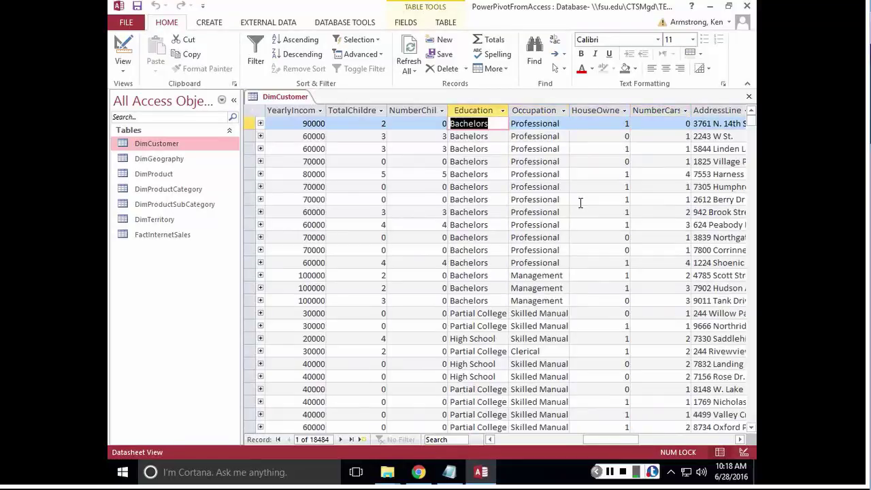
key(Tab)
key(Tab)
key(Tab)
key(Tab)
key(Tab)
key(Tab)
key(Tab)
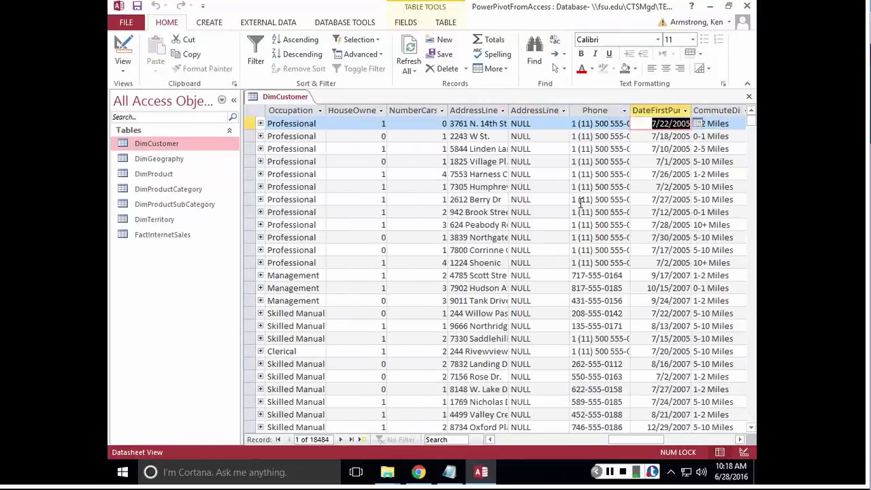
key(Tab)
key(Tab)
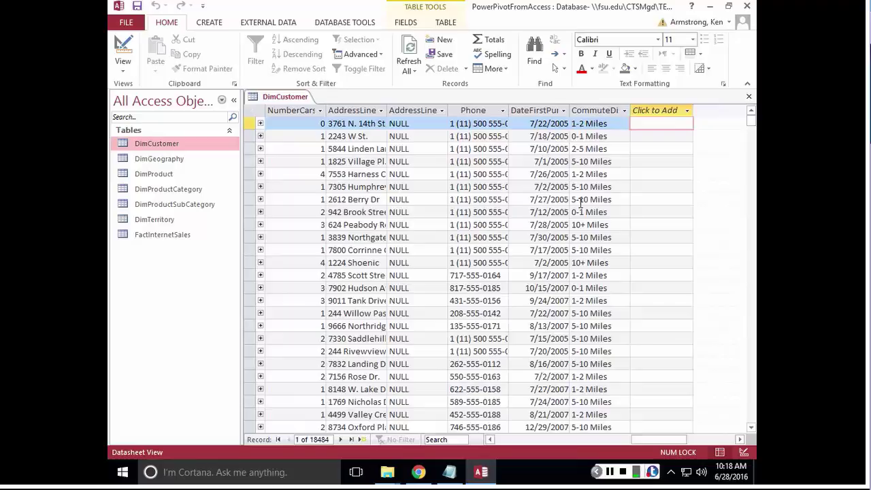
- Open DimGeography and inspect its state/province, postal code and country columns
double_click(161, 160)
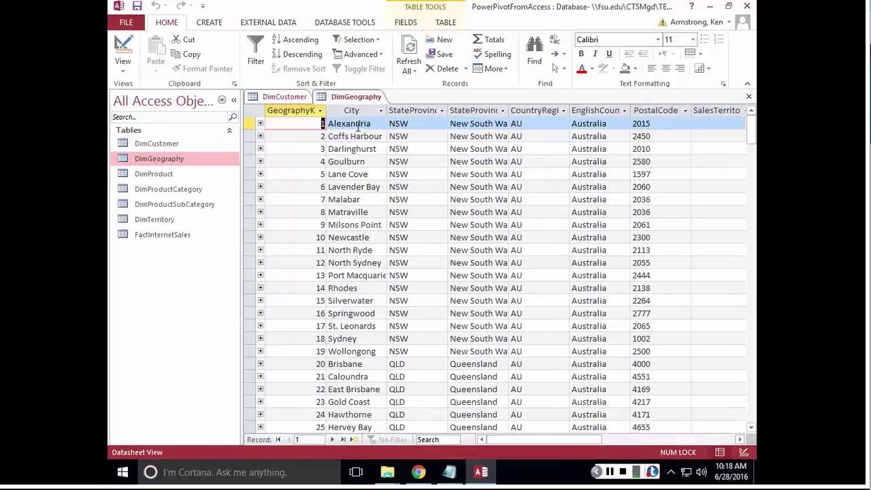
click(414, 128)
click(479, 123)
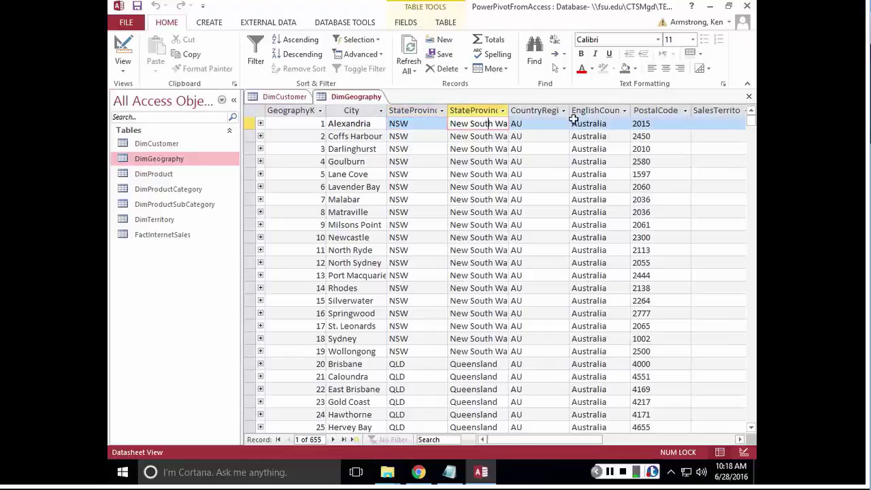
key(Tab)
key(Tab)
key(Tab)
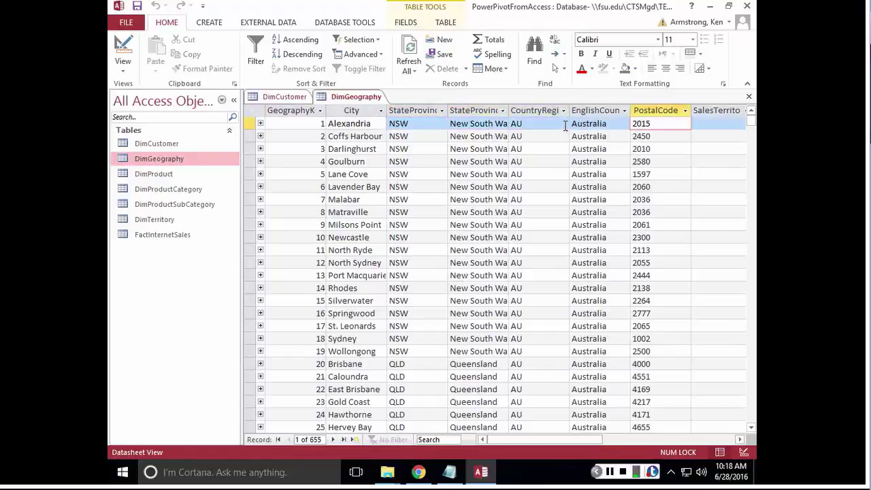
click(588, 123)
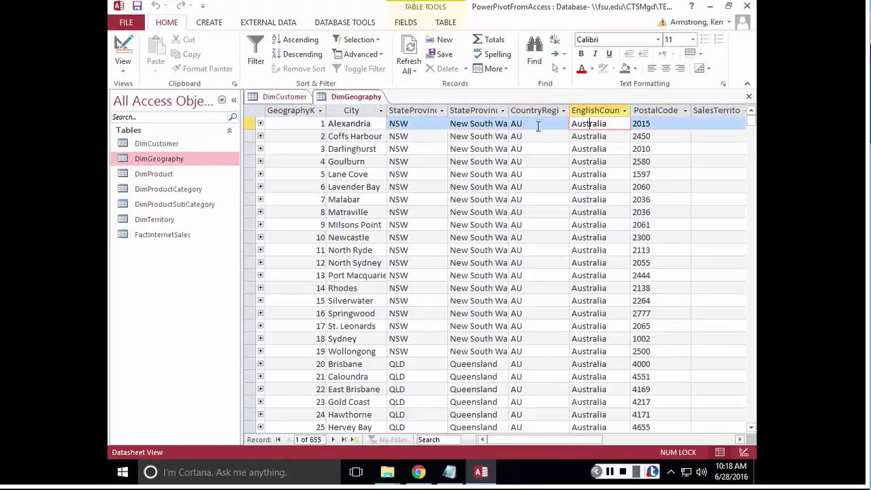
click(728, 440)
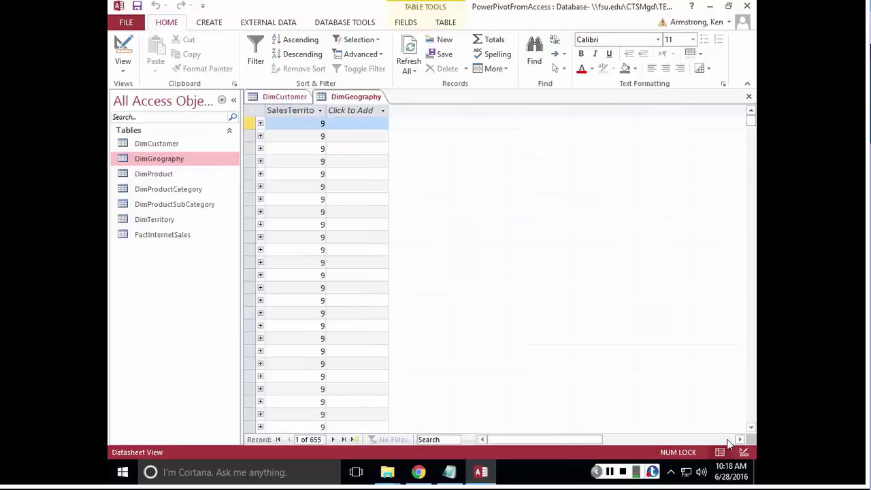
- Open the DimProduct, DimProductCategory and DimProductSubCategory tables
double_click(168, 178)
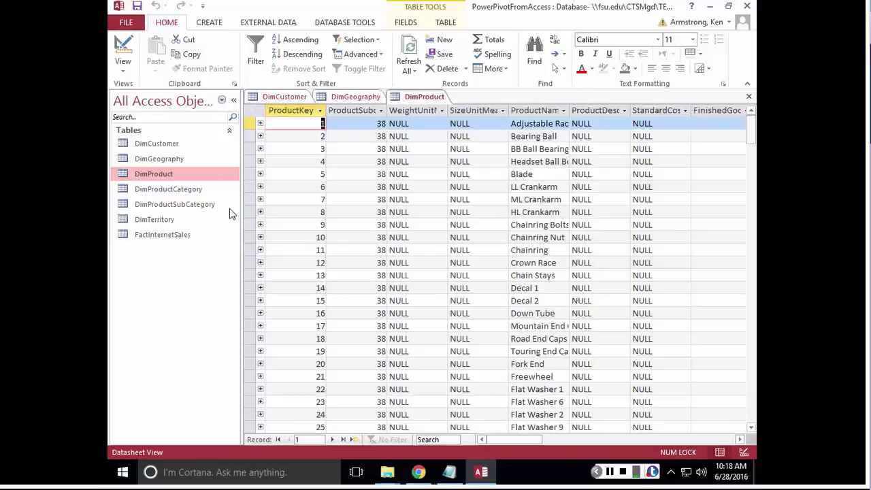
double_click(178, 190)
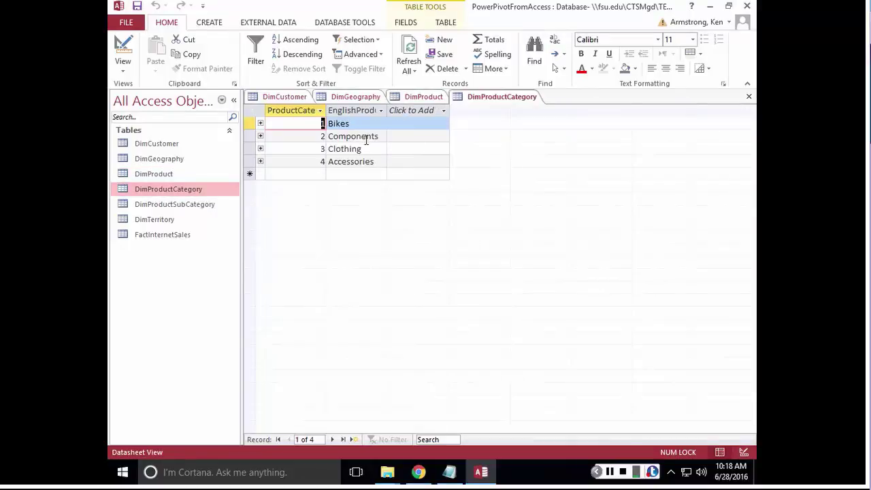
click(183, 205)
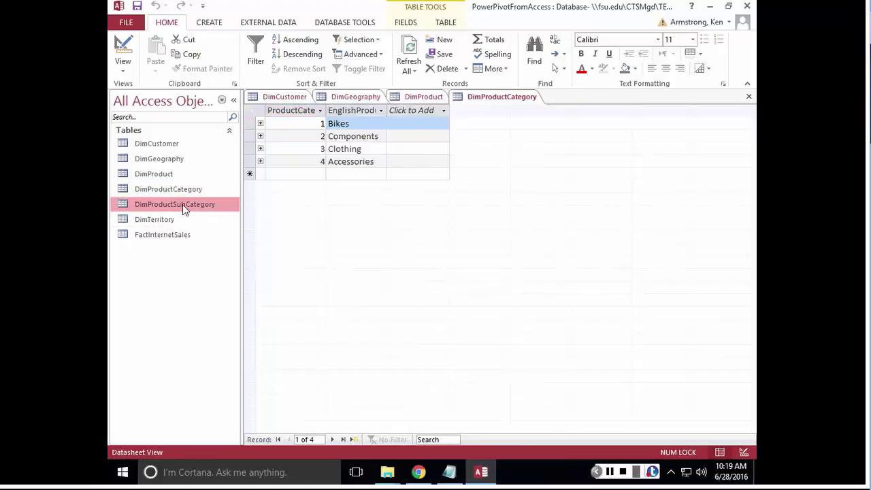
double_click(182, 204)
scroll(344, 169, down, 4)
scroll(346, 169, down, 4)
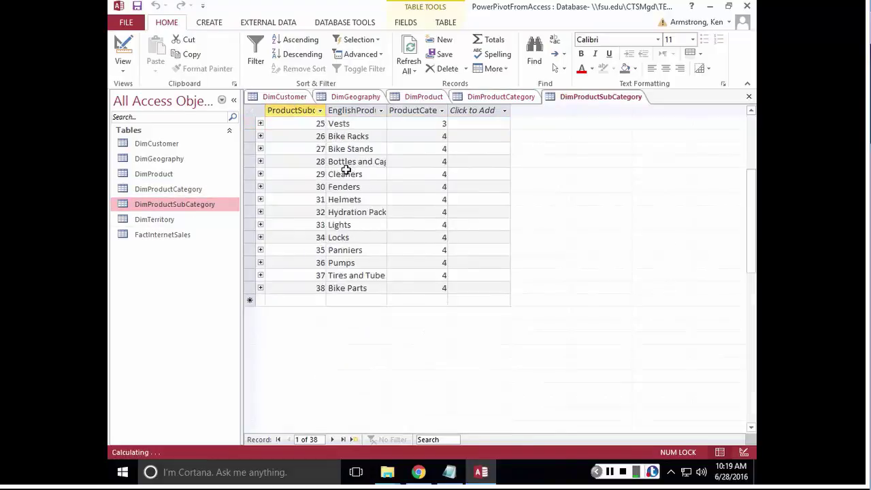
scroll(346, 169, down, 2)
- Open DimTerritory and inspect its Australia, Canada, Northeast, Northwest and Central rows
double_click(149, 220)
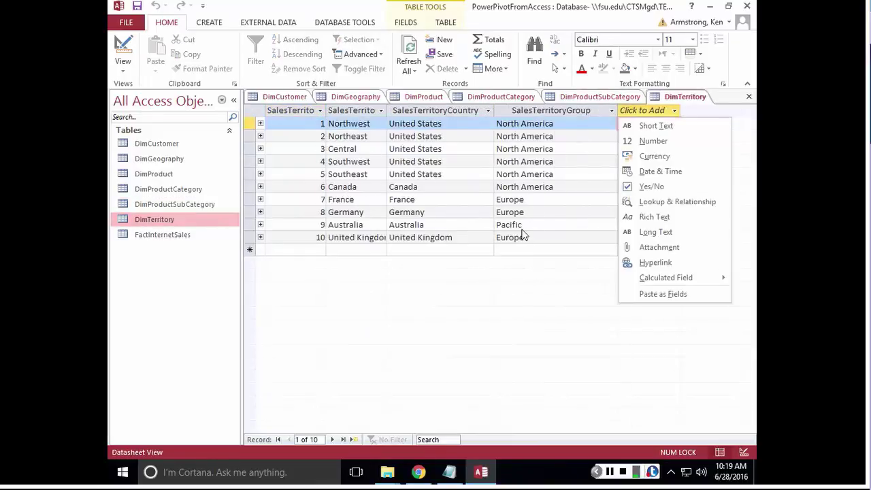
click(397, 225)
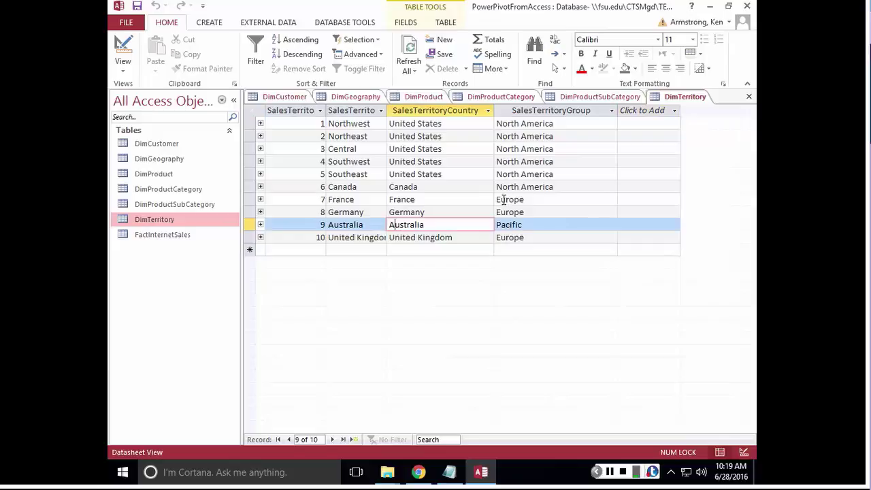
click(520, 188)
click(422, 187)
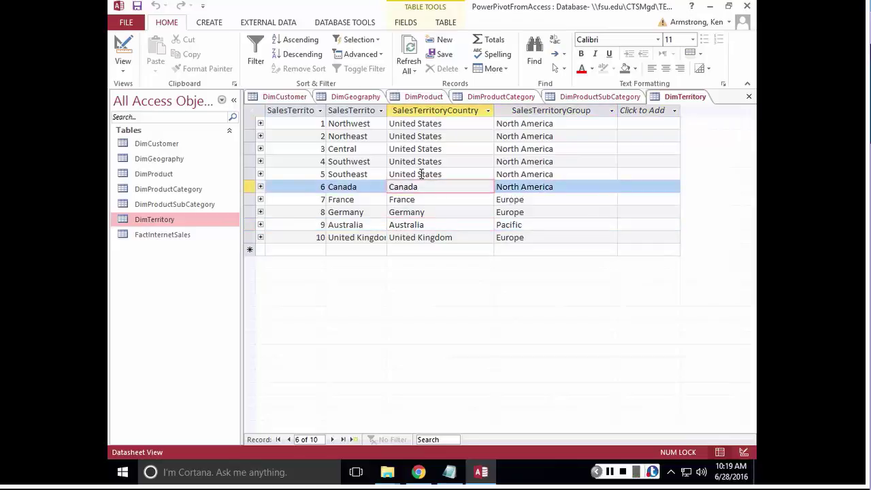
click(422, 136)
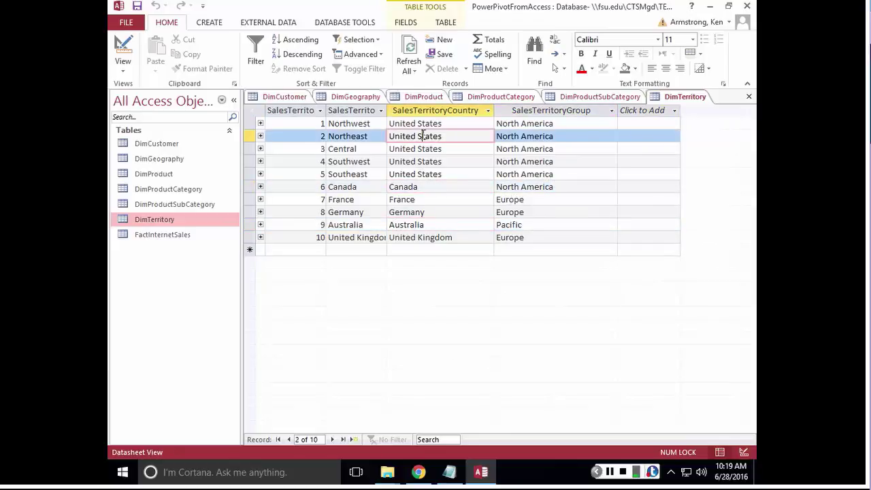
click(346, 123)
click(347, 148)
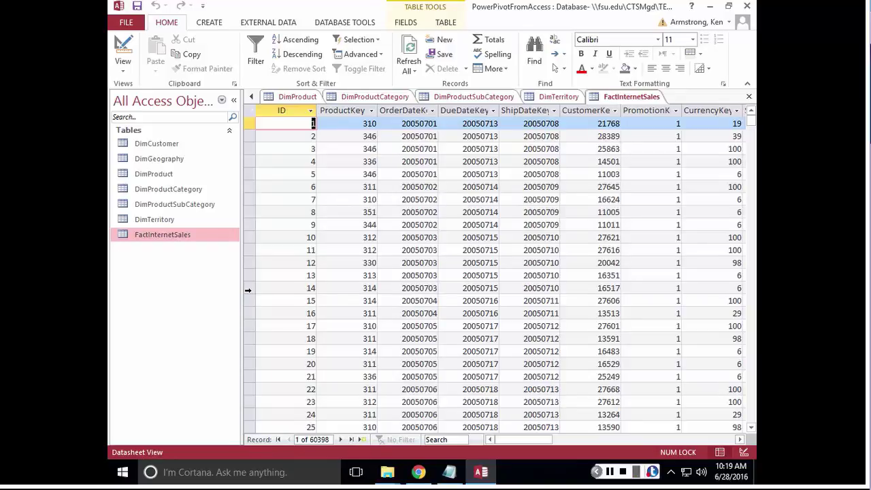
click(360, 25)
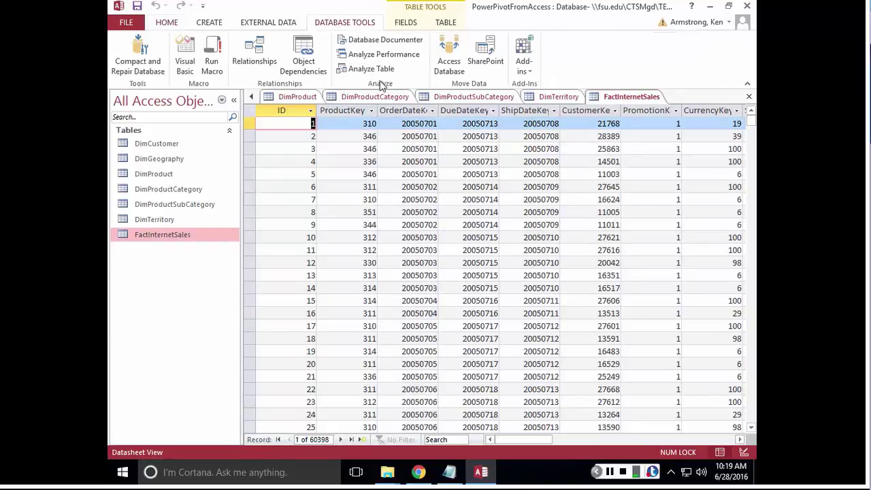
click(252, 58)
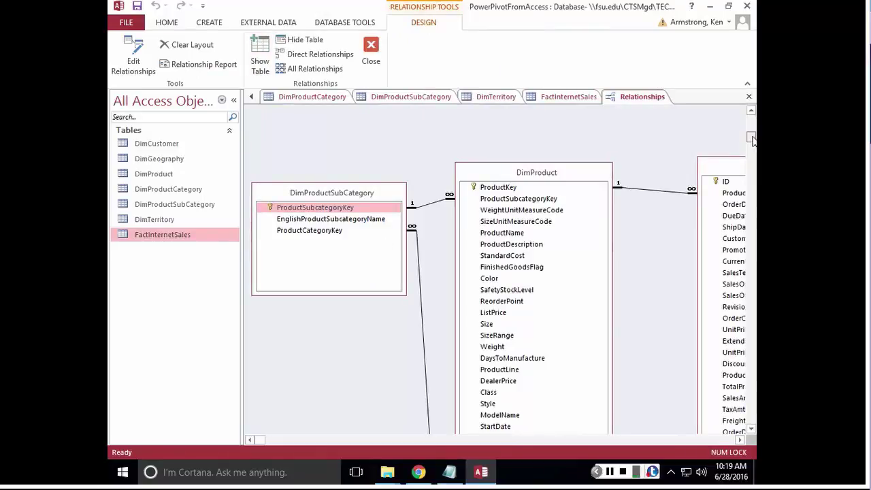
drag(752, 123, 753, 139)
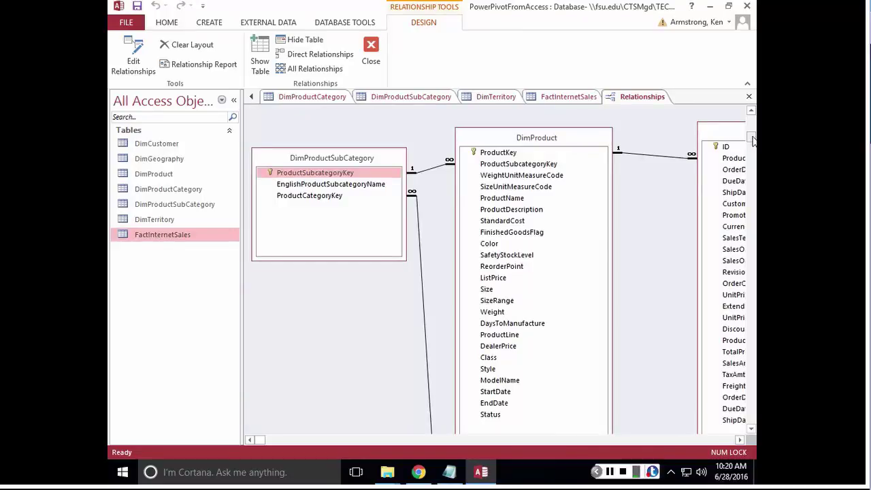
drag(753, 139, 751, 303)
drag(387, 140, 388, 119)
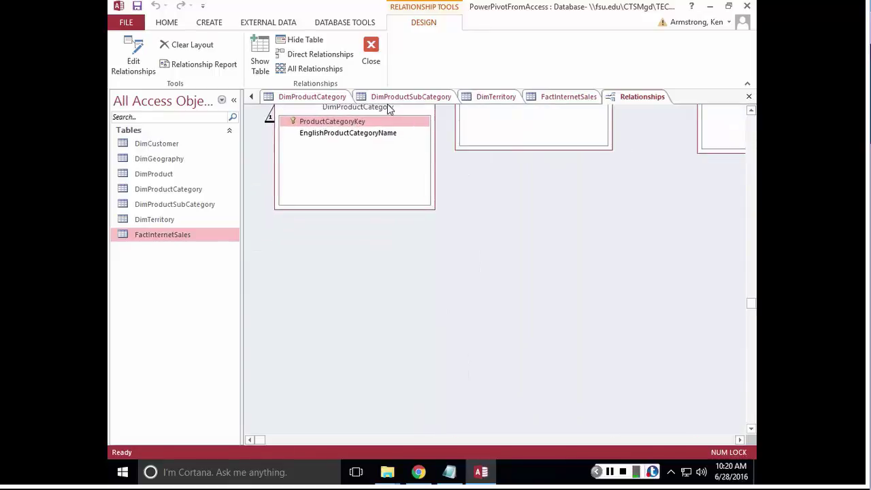
scroll(327, 164, up, 3)
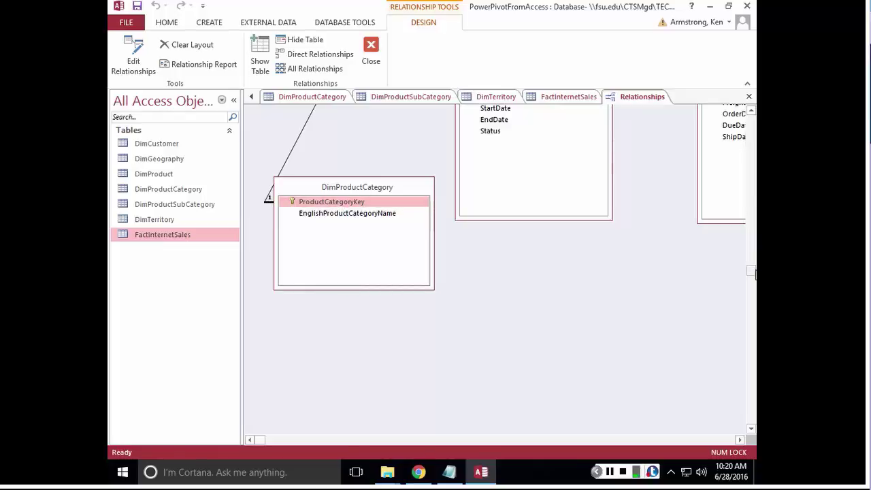
drag(751, 270, 751, 120)
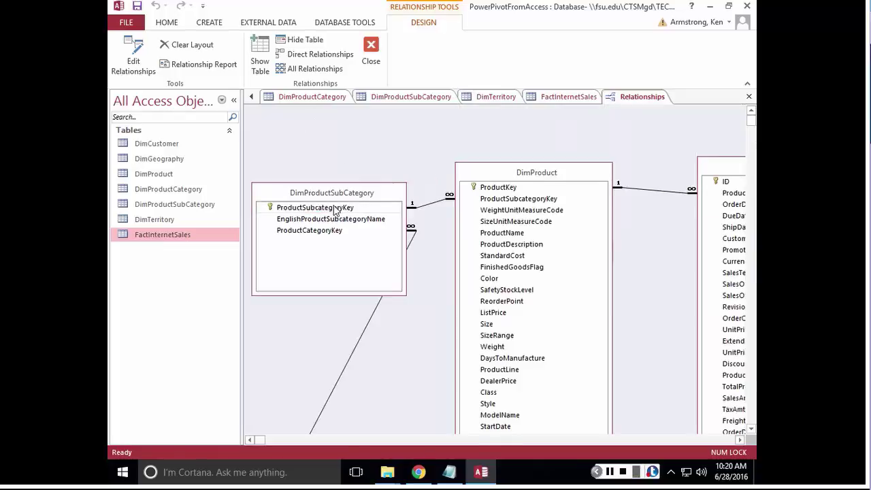
click(334, 207)
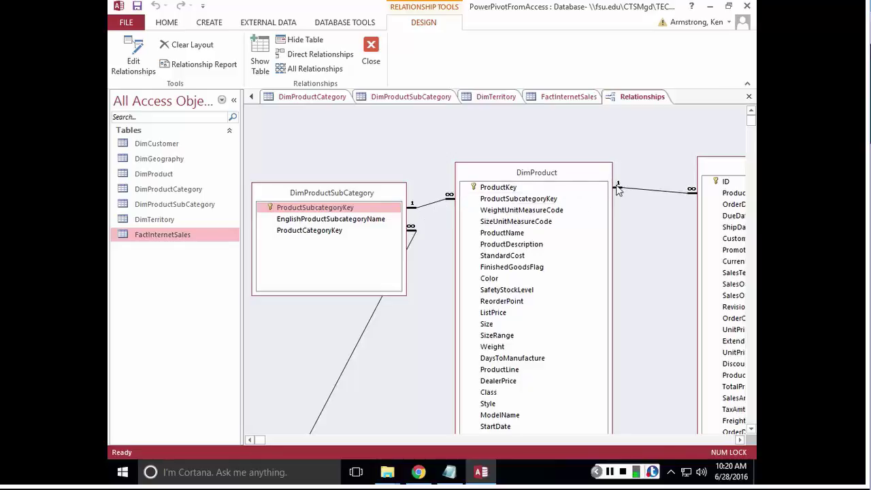
scroll(714, 428, right, 3)
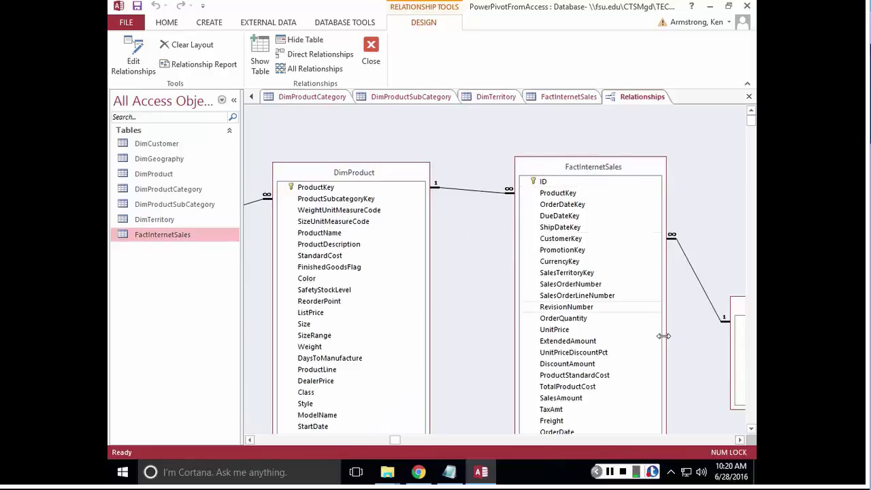
click(740, 440)
click(739, 441)
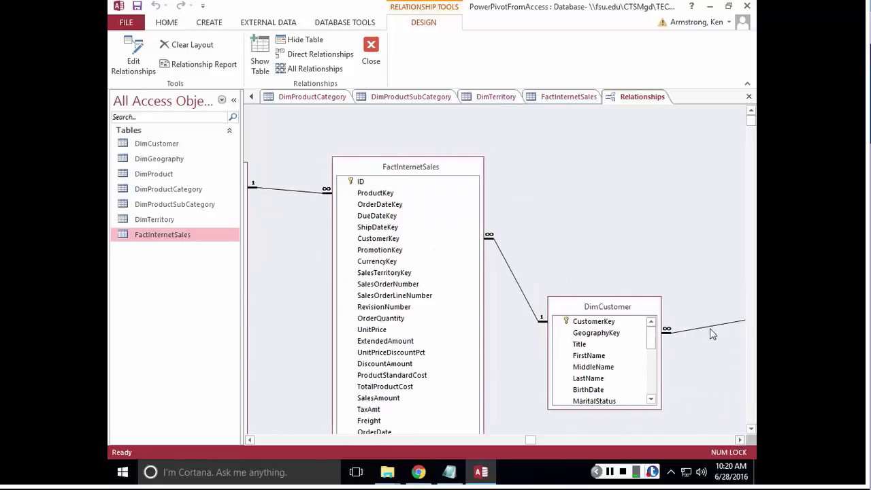
click(594, 322)
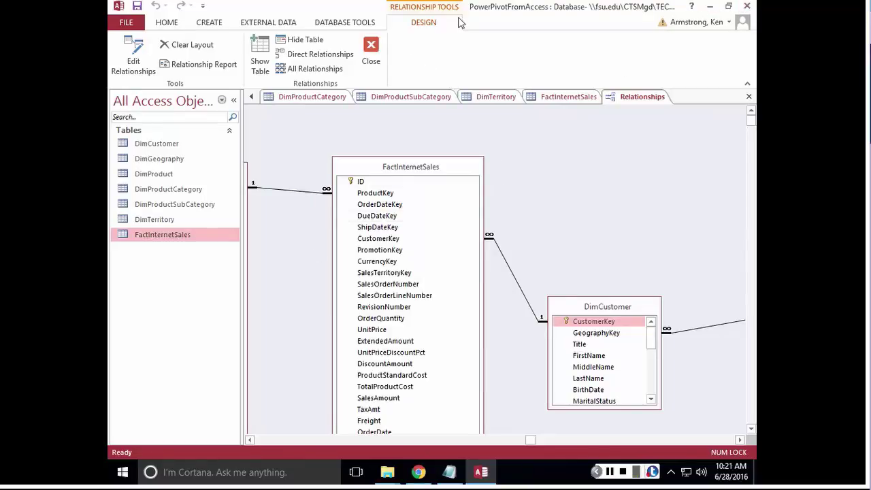
- Close the Access database window
click(749, 7)
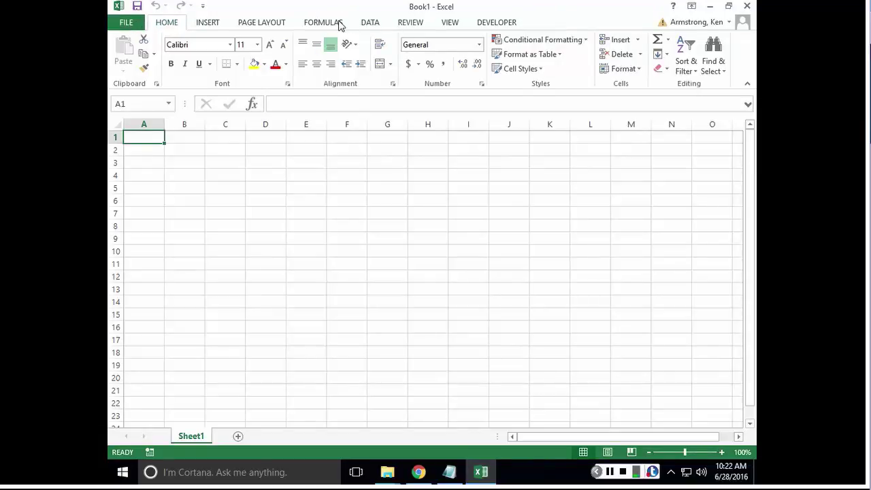
- Enable the Microsoft Office PowerPivot for Excel 2013 COM add-in from Excel Options
click(129, 28)
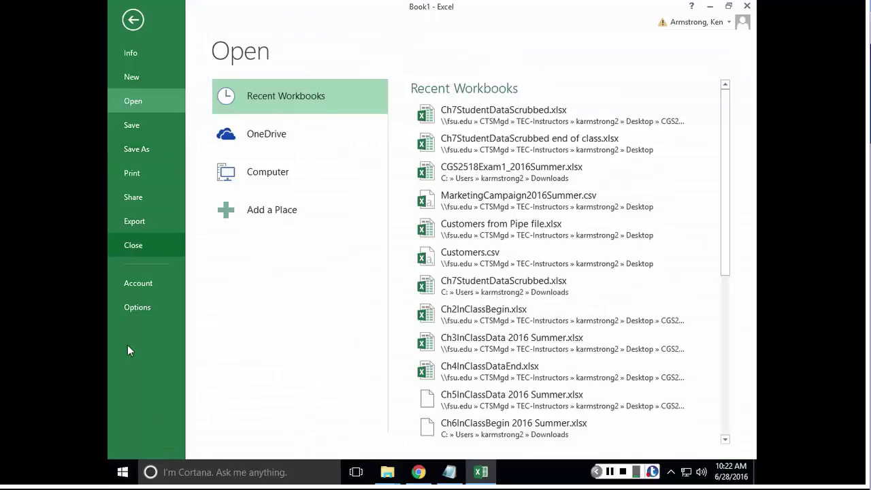
click(132, 306)
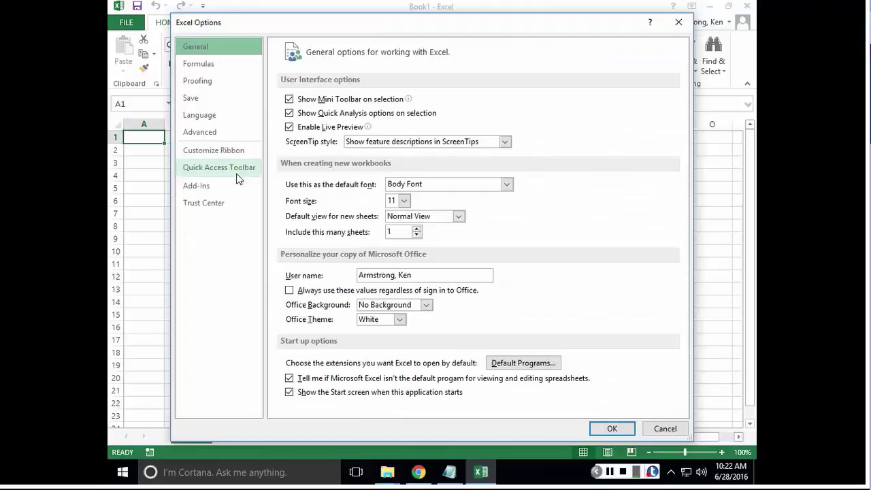
click(228, 187)
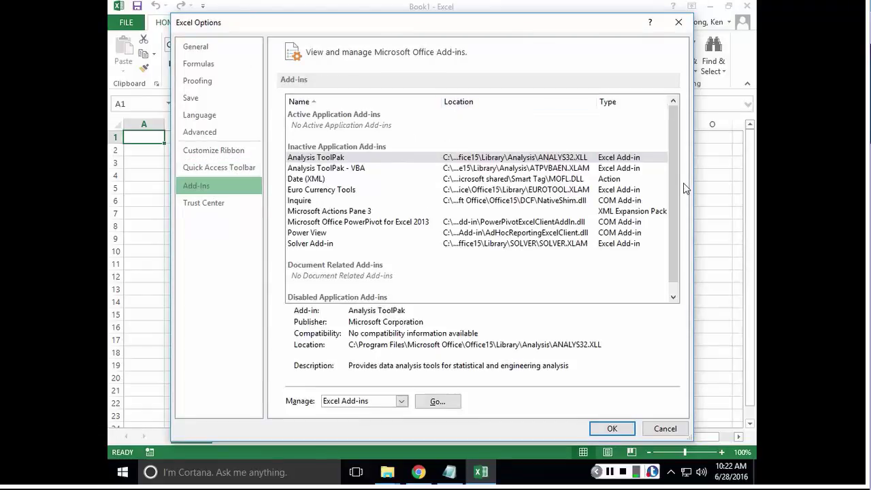
scroll(674, 208, down, 1)
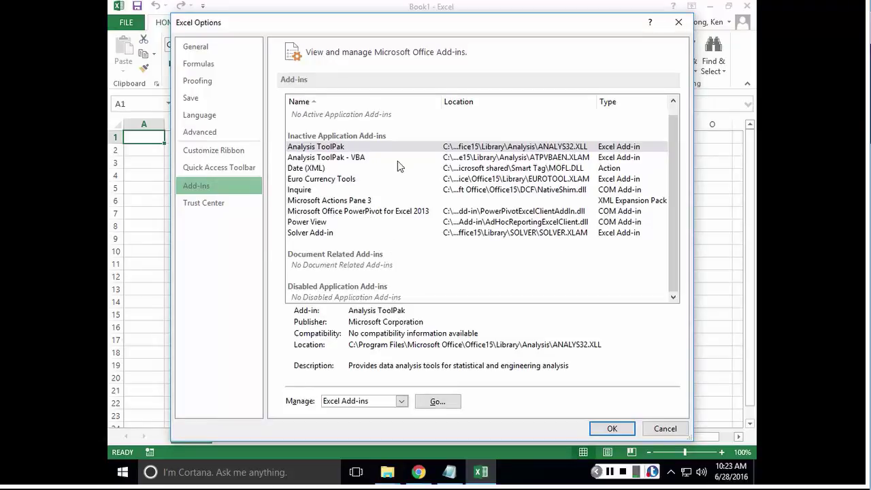
click(390, 400)
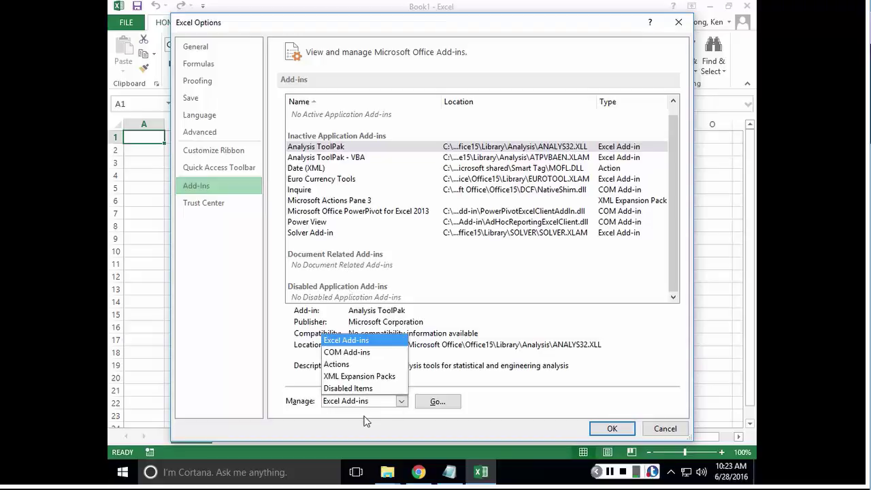
click(341, 352)
click(438, 402)
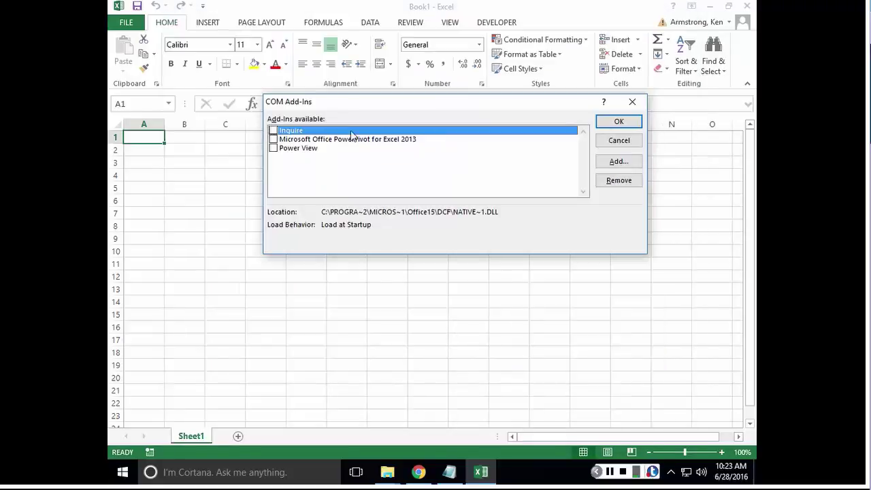
click(273, 140)
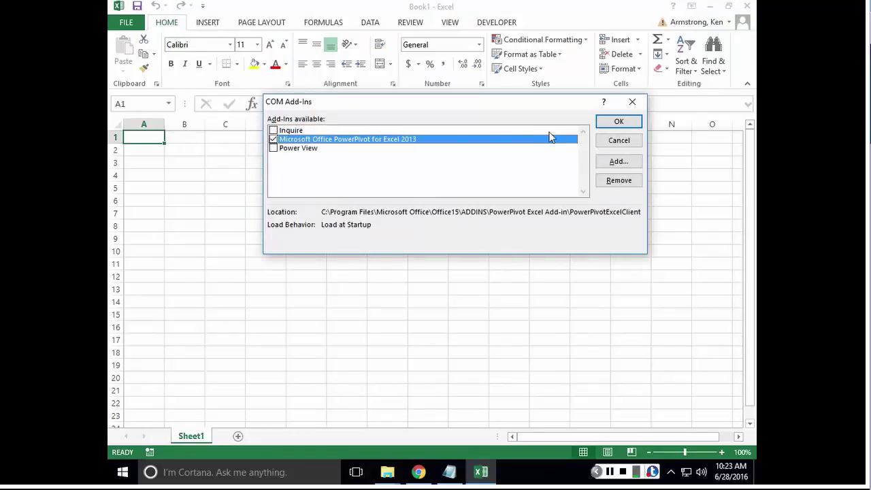
click(612, 121)
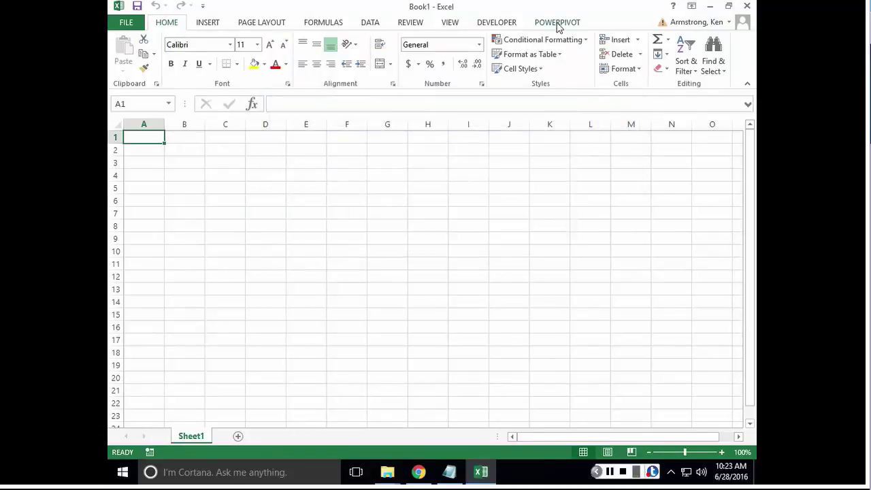
- Open the PowerPivot data model window and list its external database sources
click(558, 23)
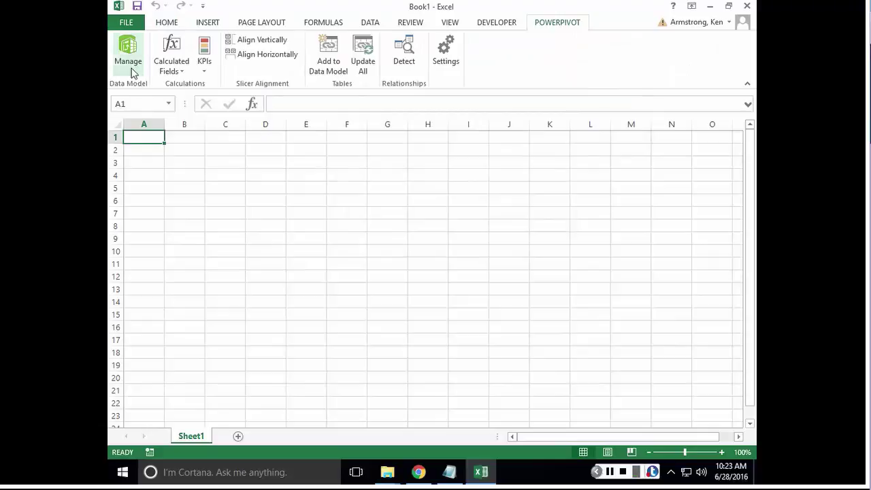
click(126, 47)
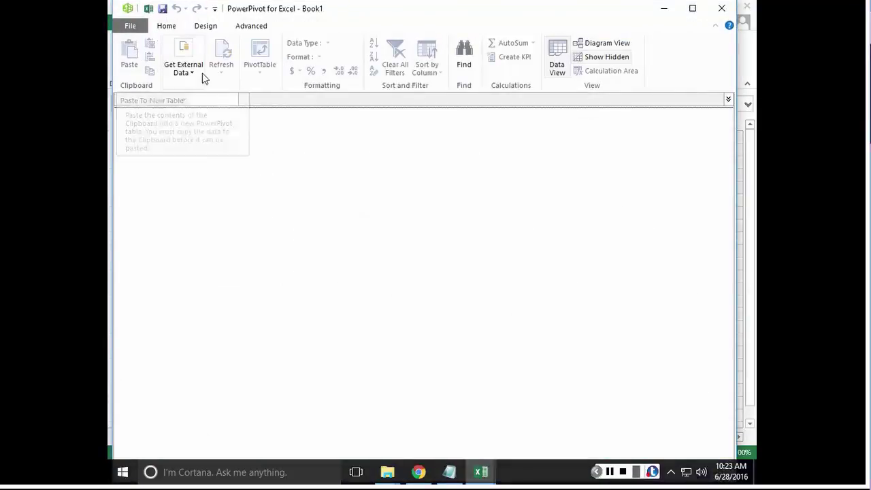
click(195, 72)
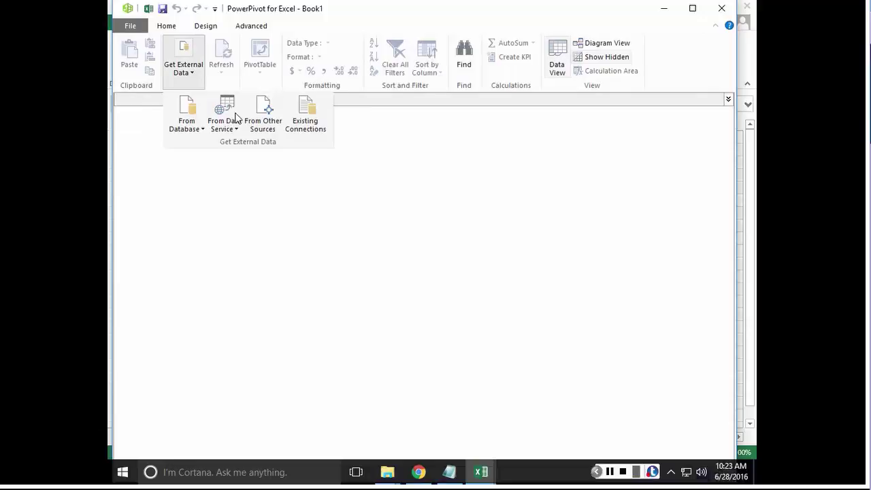
click(200, 129)
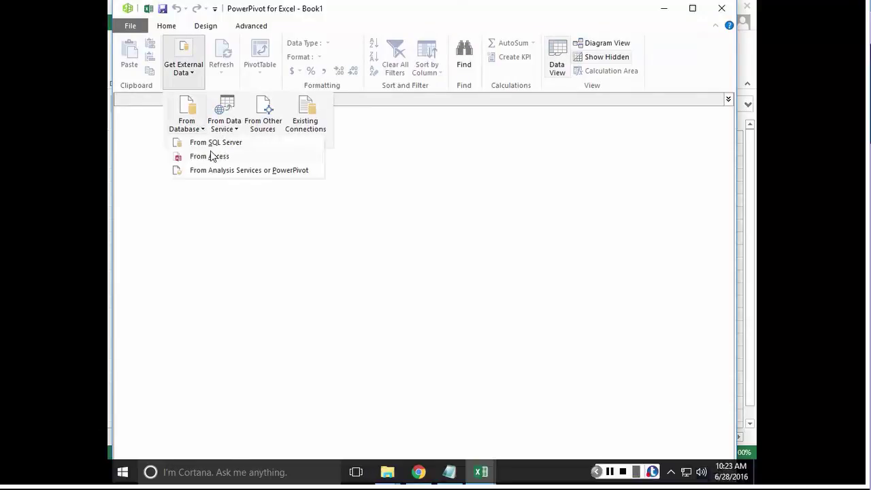
- Connect the Access import to PowerPivotFromAccess.accdb and confirm the connection test succeeds
click(219, 159)
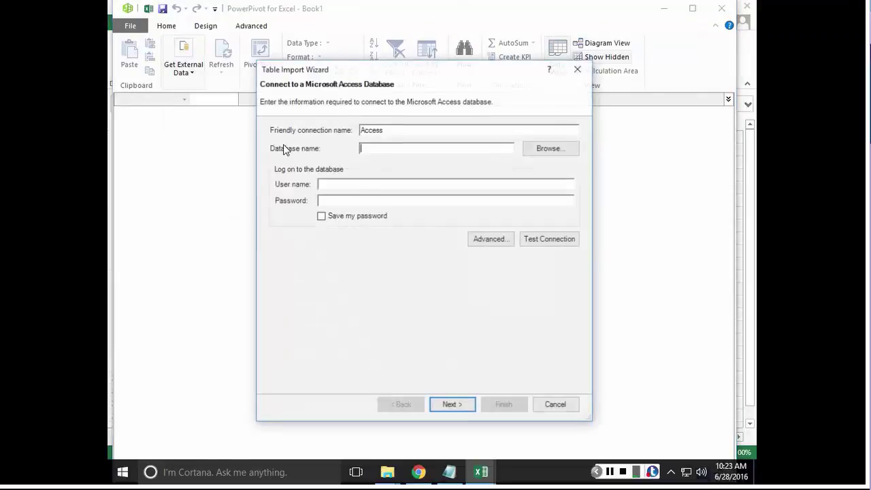
click(551, 148)
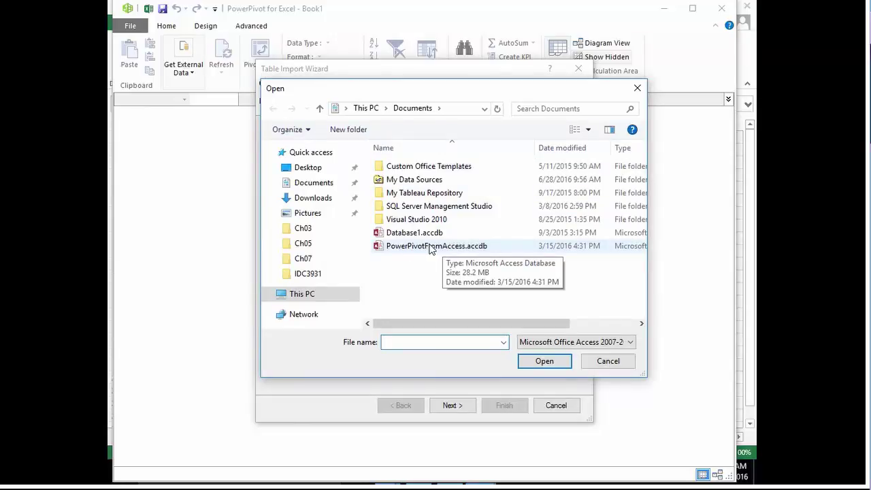
double_click(430, 246)
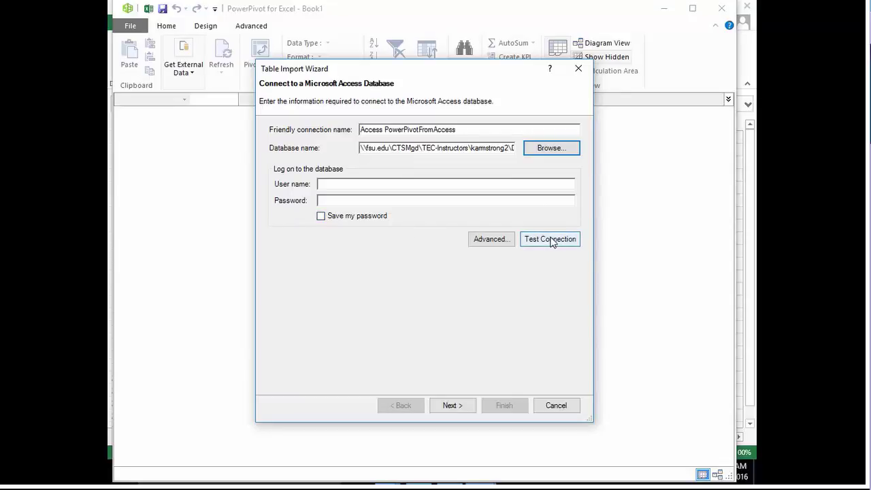
click(545, 245)
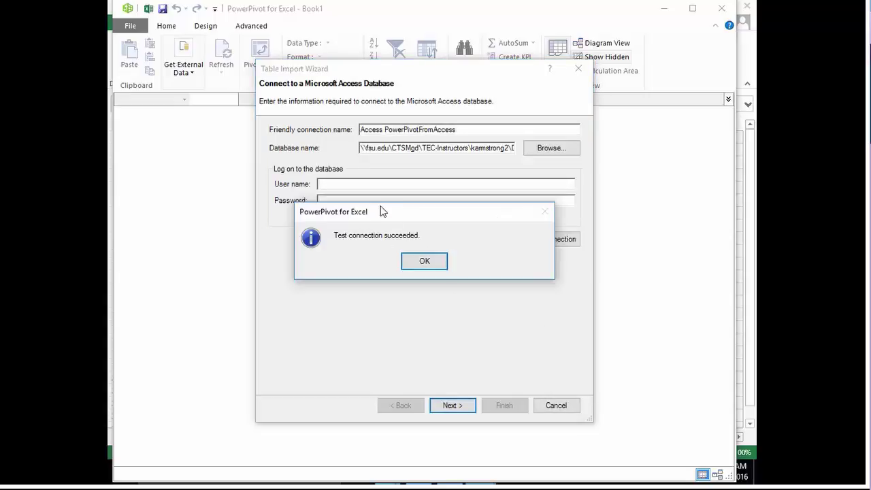
click(424, 261)
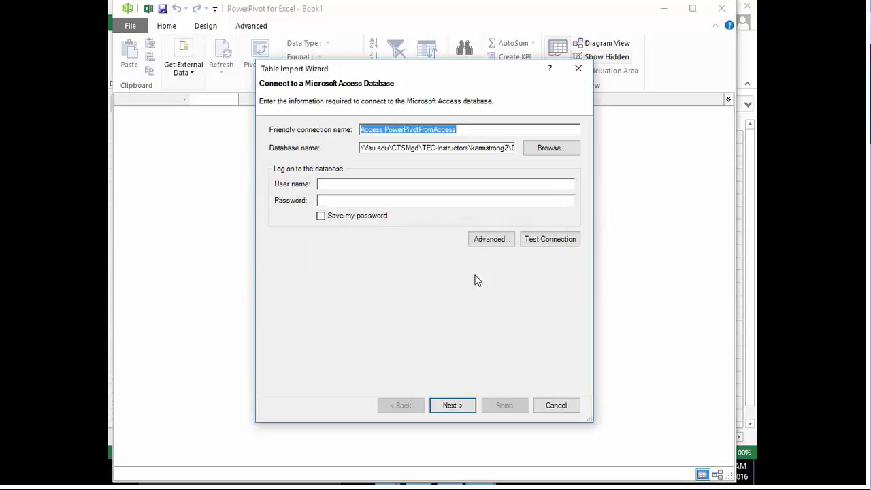
click(449, 406)
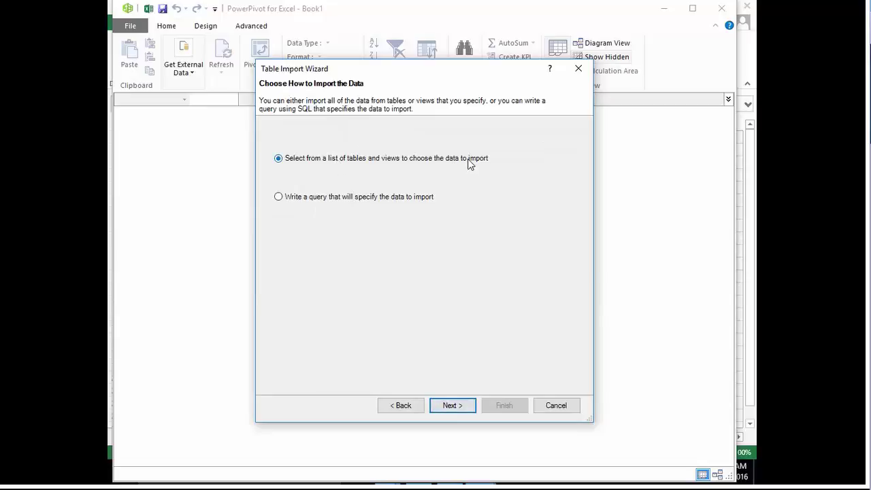
- Tick all seven tables for import and filter DimTerritory's group column to North America
click(462, 405)
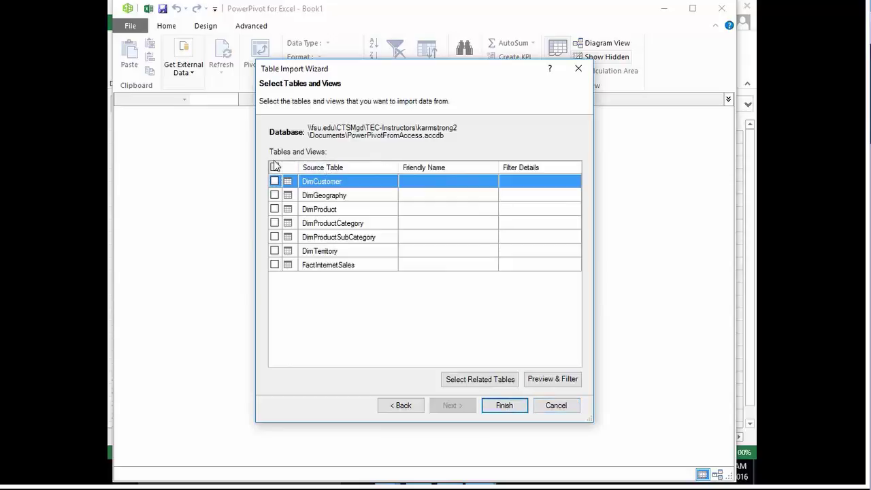
click(274, 168)
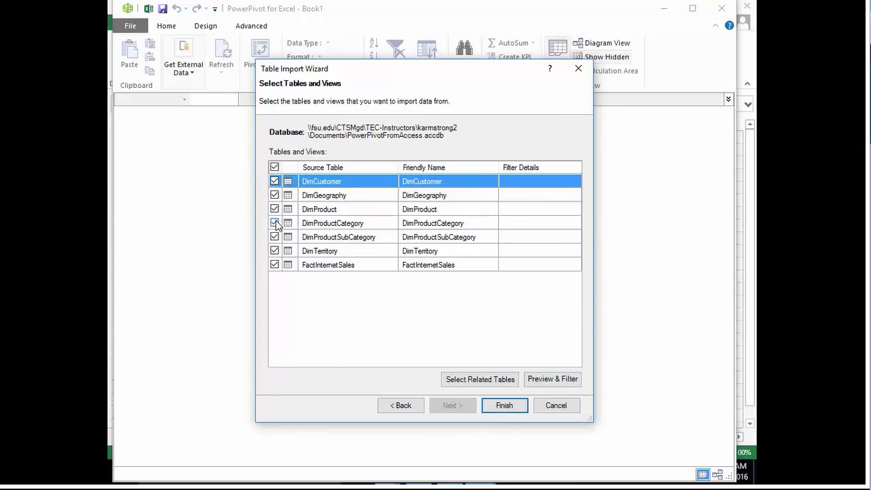
click(308, 251)
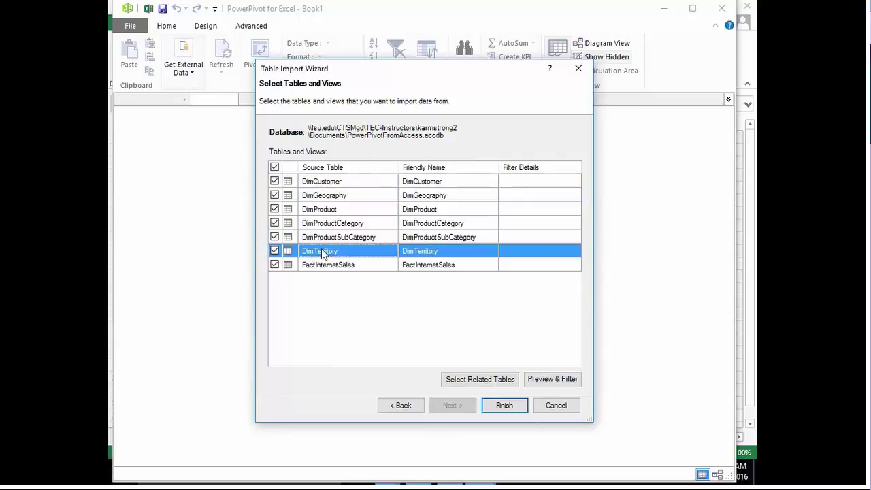
click(553, 381)
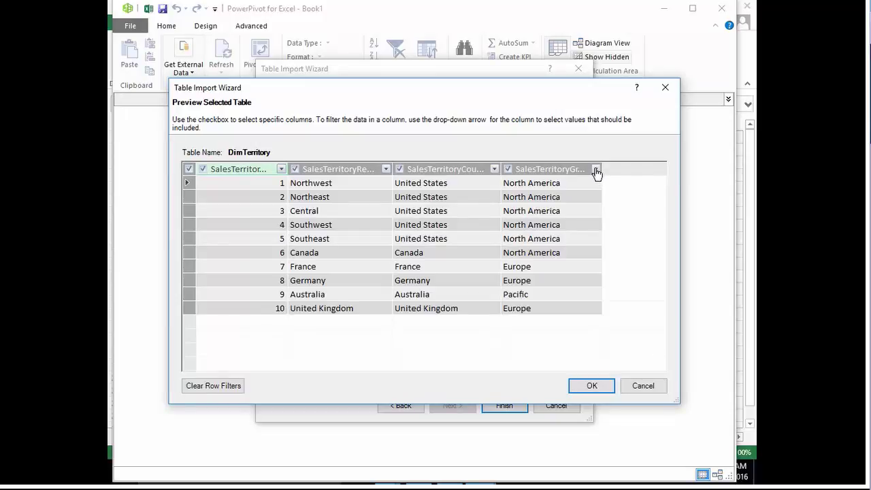
click(596, 169)
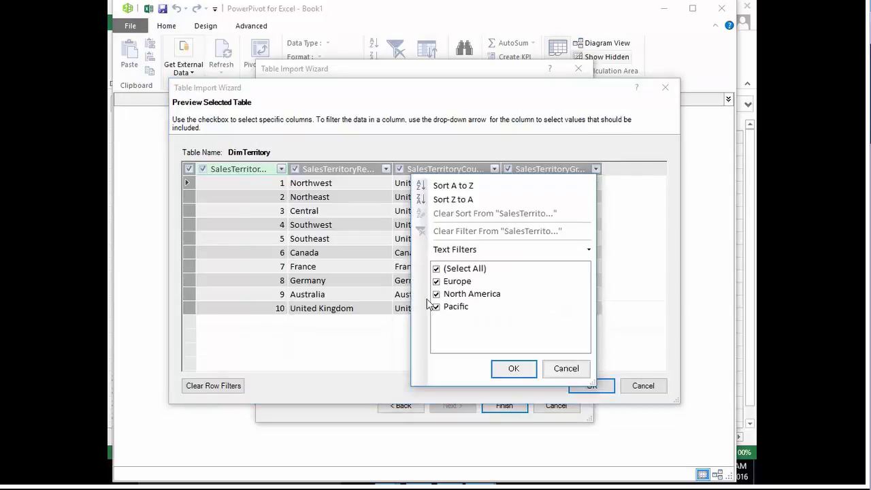
click(437, 268)
click(436, 294)
click(511, 368)
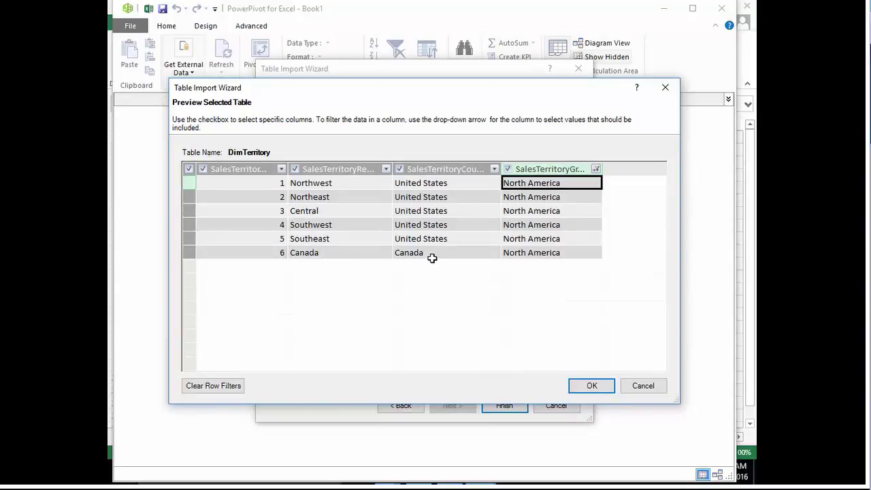
click(592, 386)
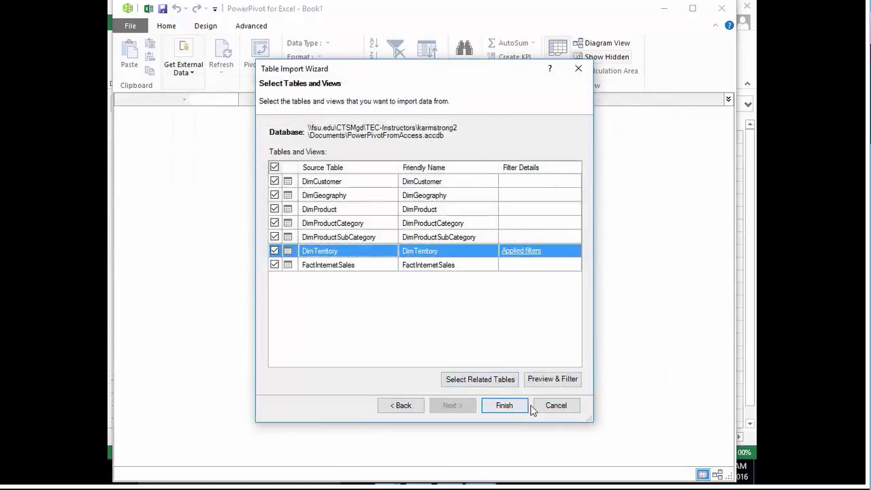
- Import the seven selected tables and close the Success summary
click(504, 407)
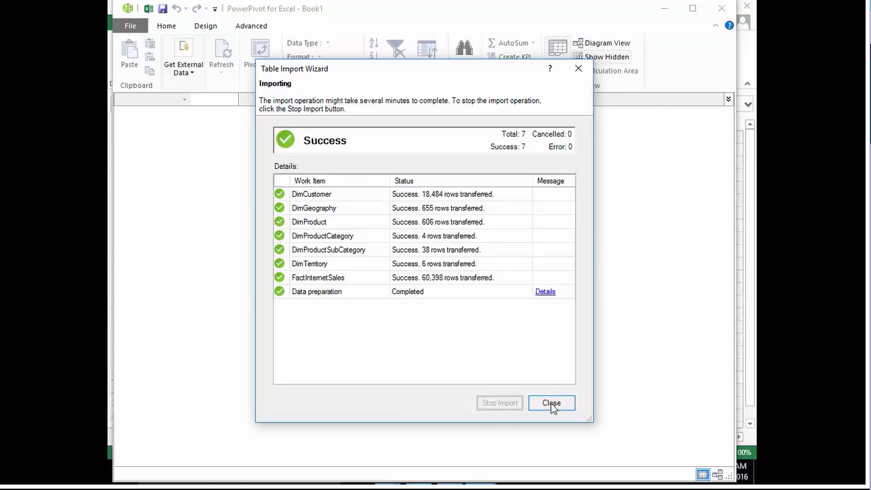
click(551, 404)
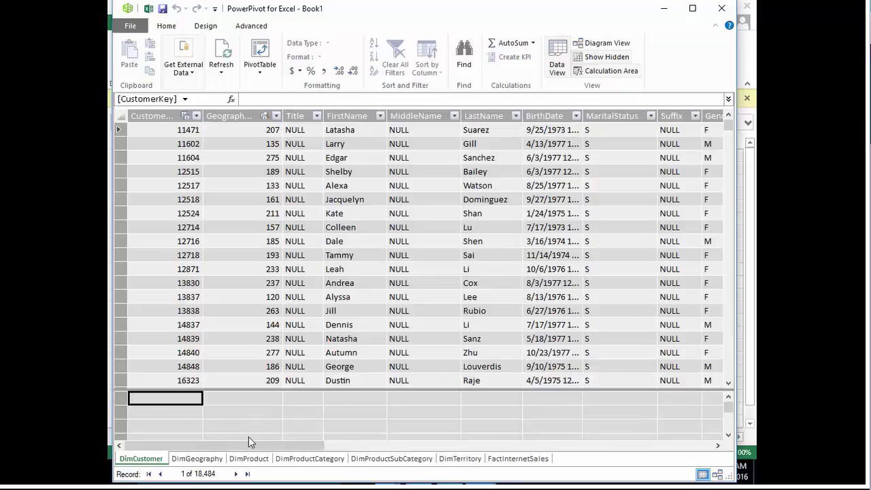
- Switch to the FactInternetSales table and show the PivotTable layout choices
click(197, 458)
click(391, 458)
click(460, 458)
click(494, 458)
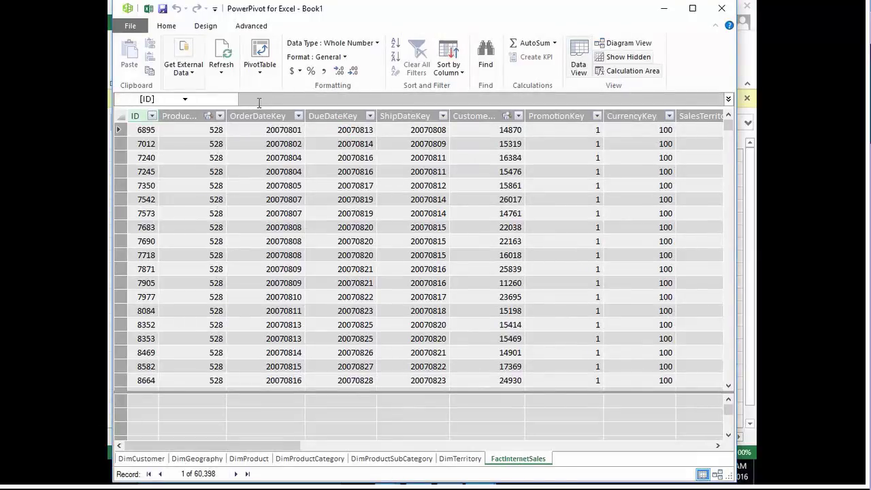
click(261, 74)
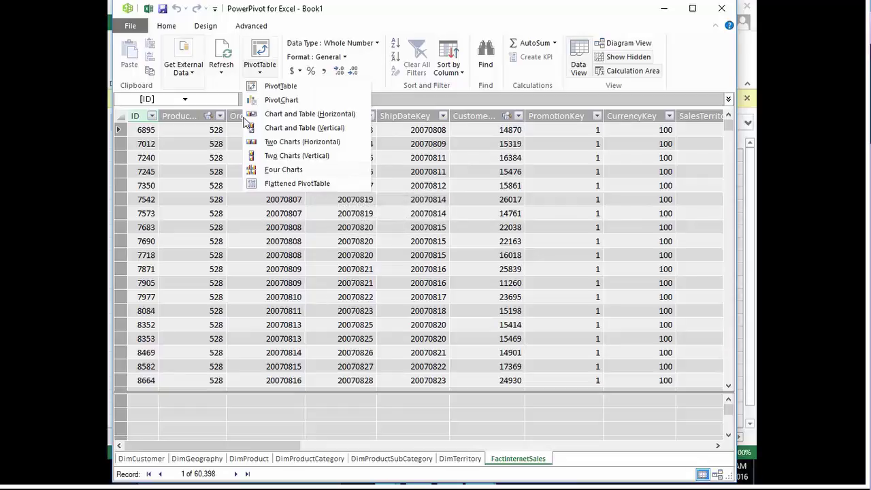
- Insert a horizontal Chart and Table pivot pair on a new worksheet and select the PivotTable
click(310, 115)
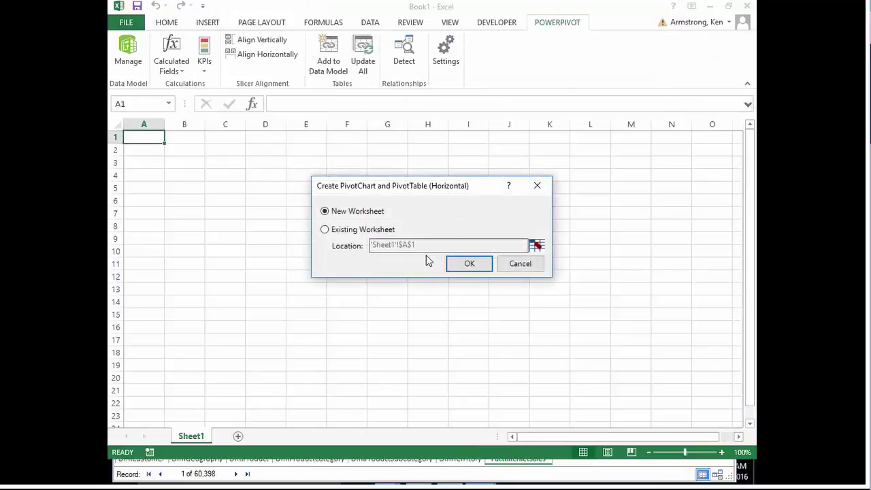
click(451, 263)
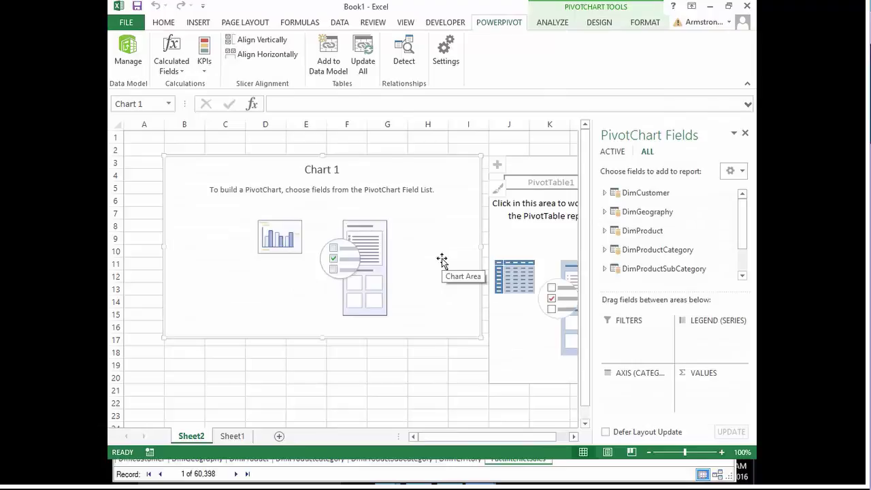
click(517, 219)
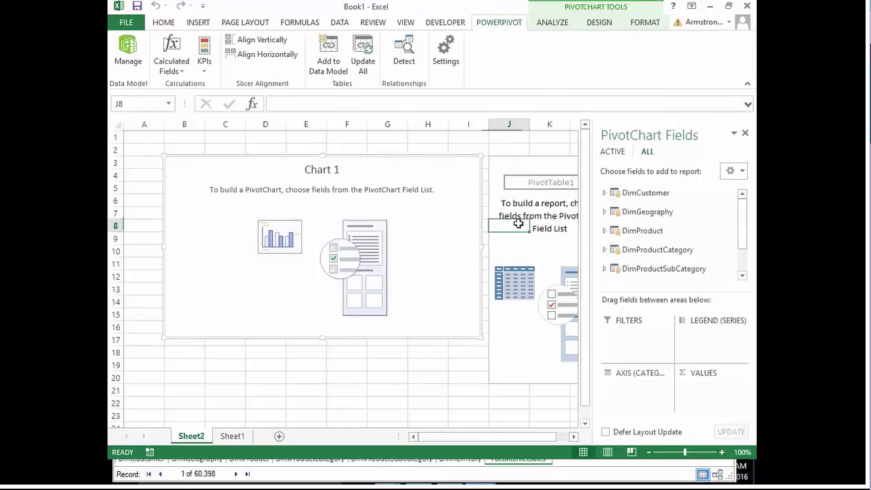
click(354, 187)
click(539, 201)
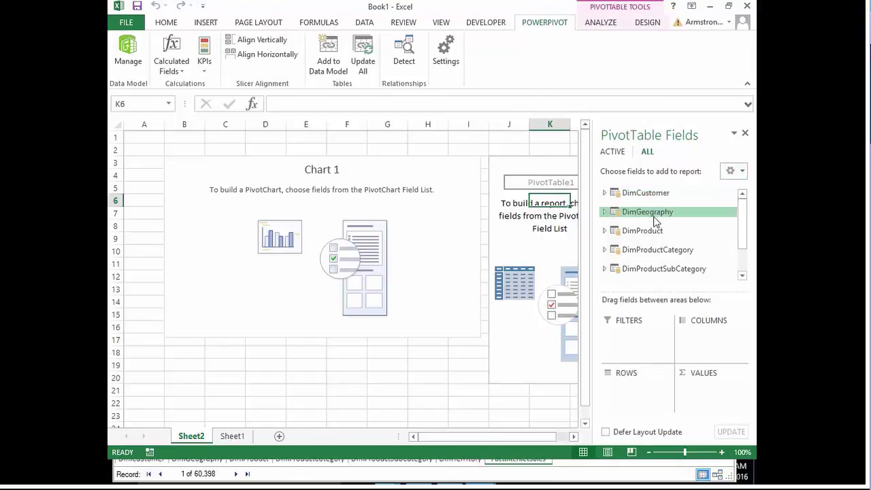
drag(743, 212, 745, 216)
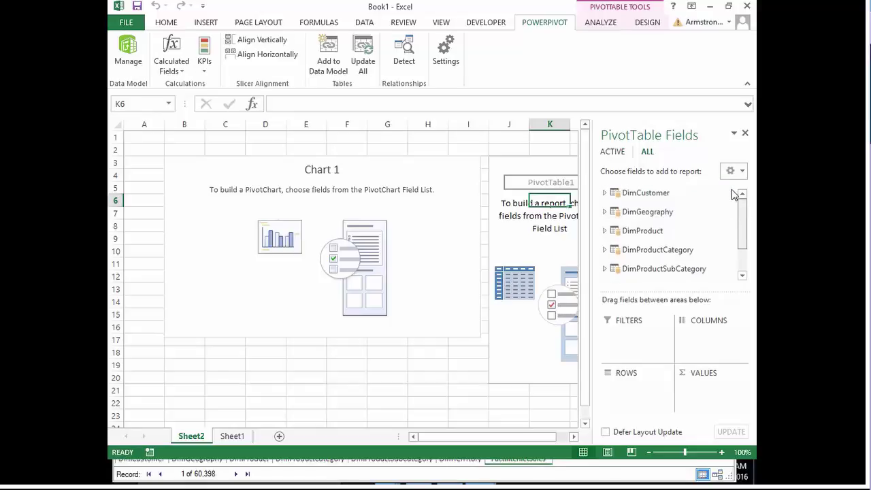
scroll(696, 265, down, 2)
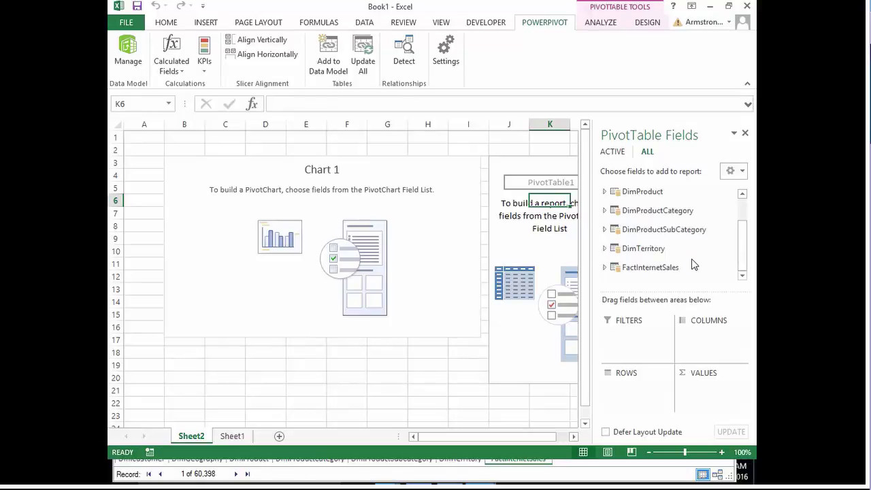
- Add FactInternetSales' SalesAmount to the PivotTable VALUES as a sum
click(605, 268)
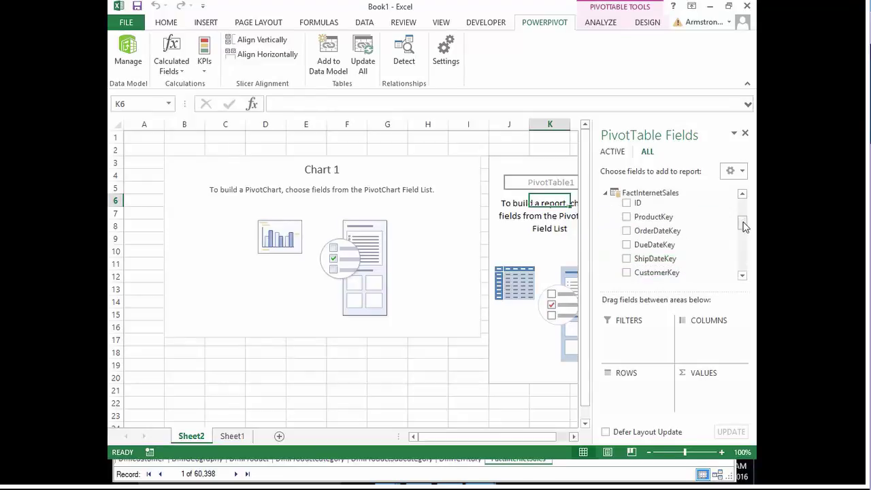
mouse_move(744, 227)
mouse_down()
mouse_move(742, 269)
mouse_move(743, 257)
mouse_up()
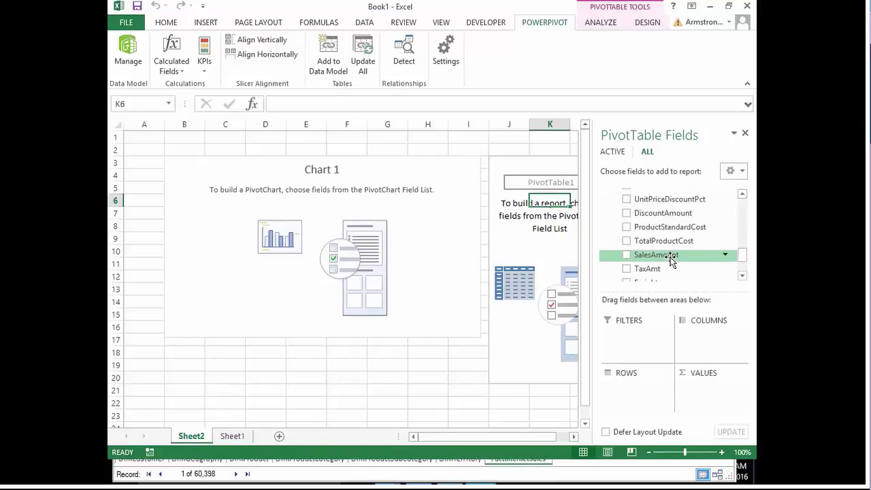
drag(671, 261, 706, 394)
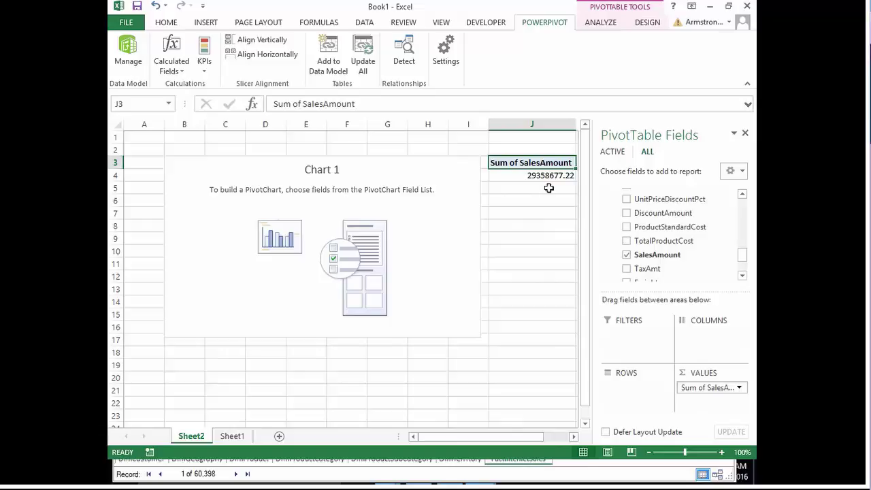
click(549, 176)
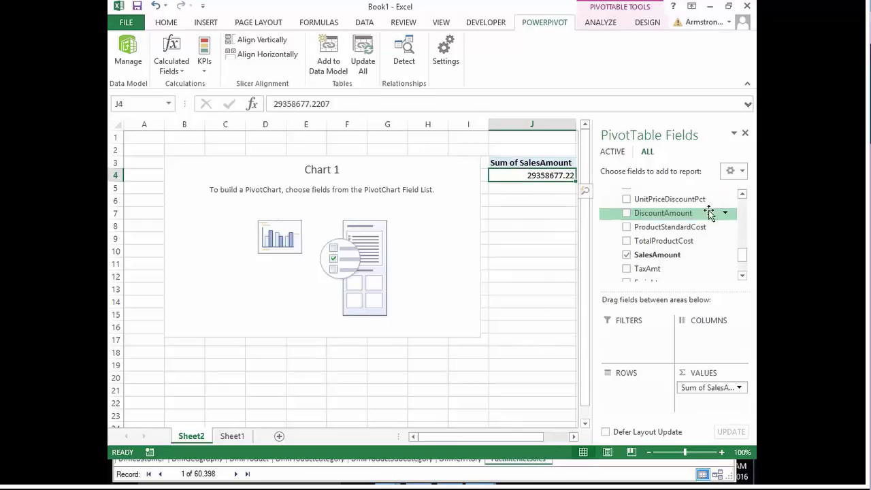
- Break the sales down by SalesTerritoryCountry: Canada, United States, (blank), totalling 29358677.22
drag(742, 255, 751, 205)
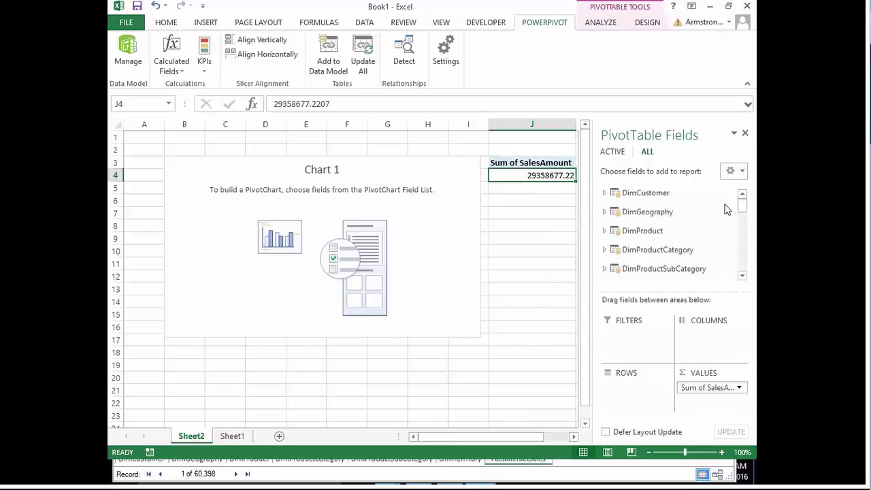
click(616, 211)
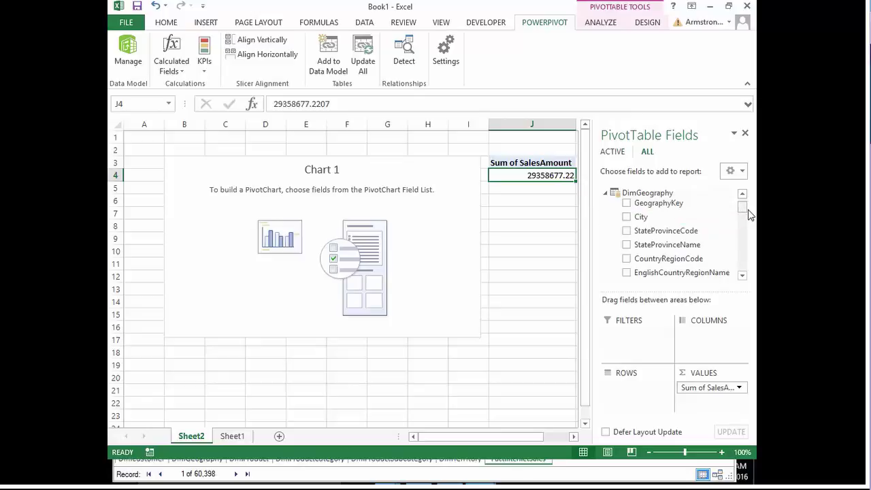
scroll(749, 231, down, 3)
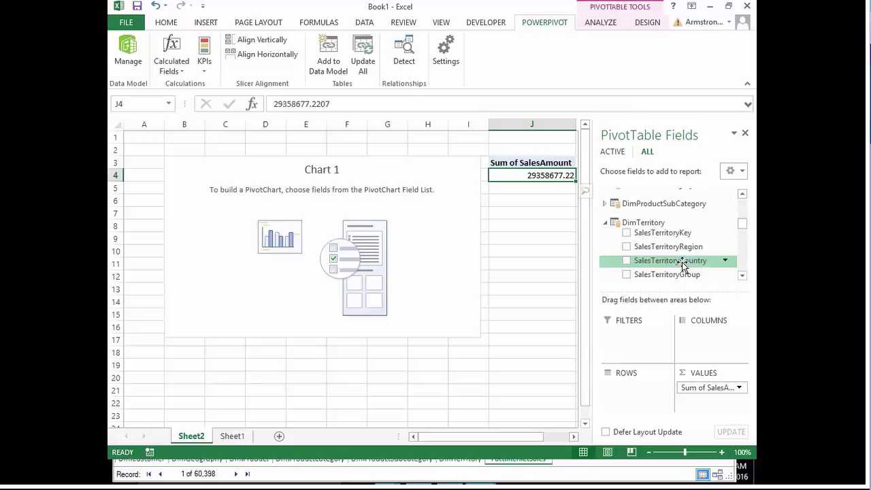
drag(682, 262, 609, 389)
mouse_move(517, 176)
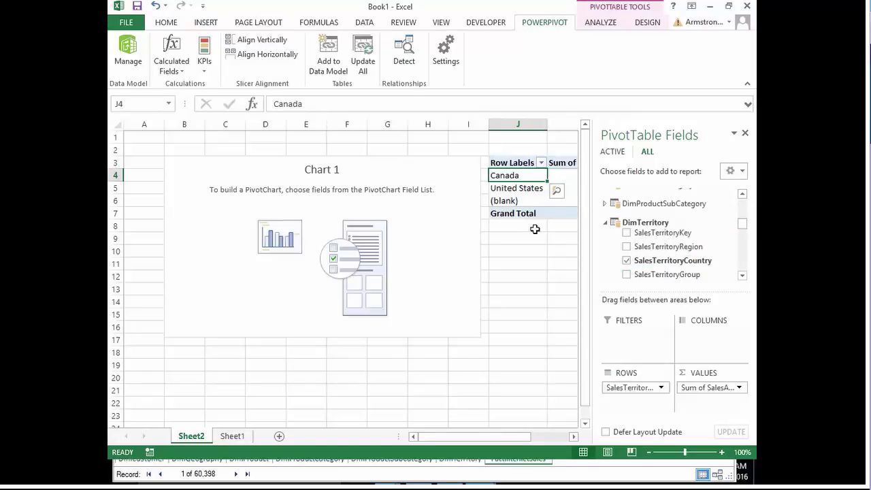
drag(526, 444, 571, 437)
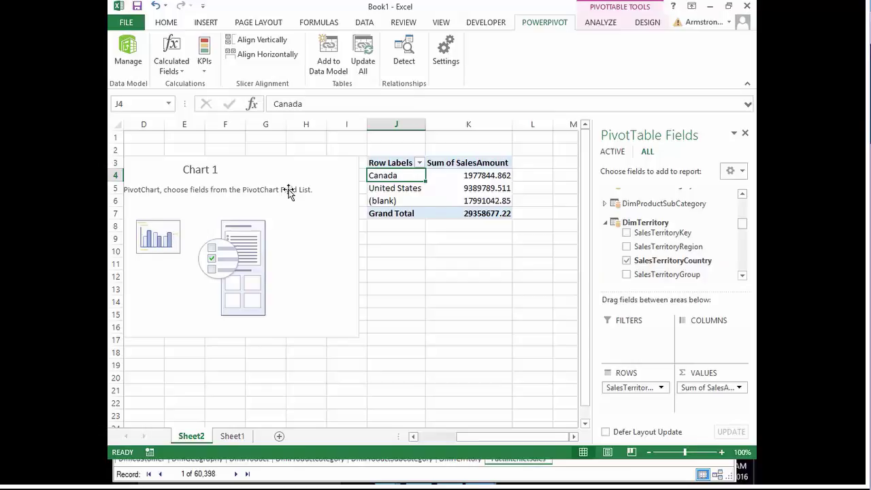
click(404, 184)
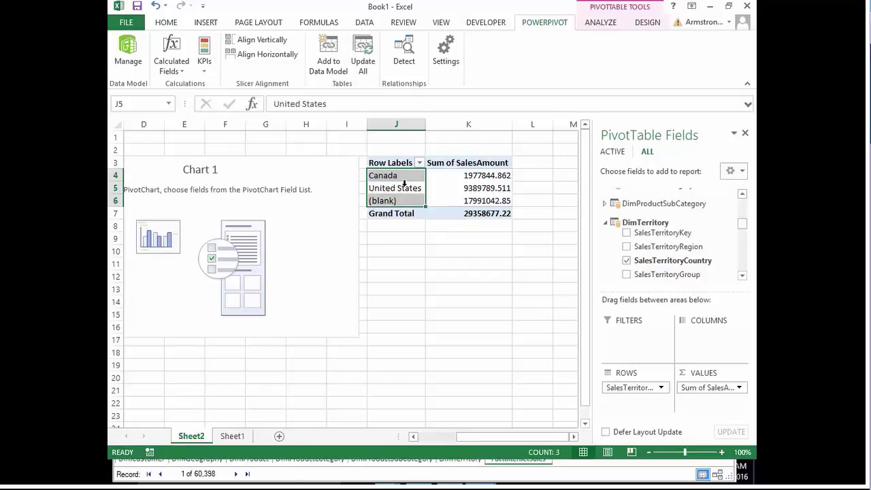
click(230, 217)
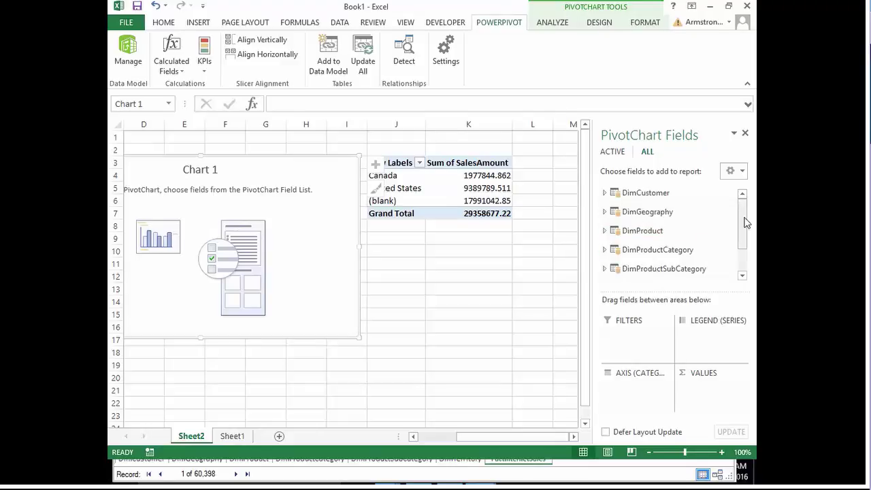
- Chart Sum of SalesAmount by EnglishProductCategoryName, then return to the Power Pivot window
drag(746, 222, 745, 259)
click(605, 268)
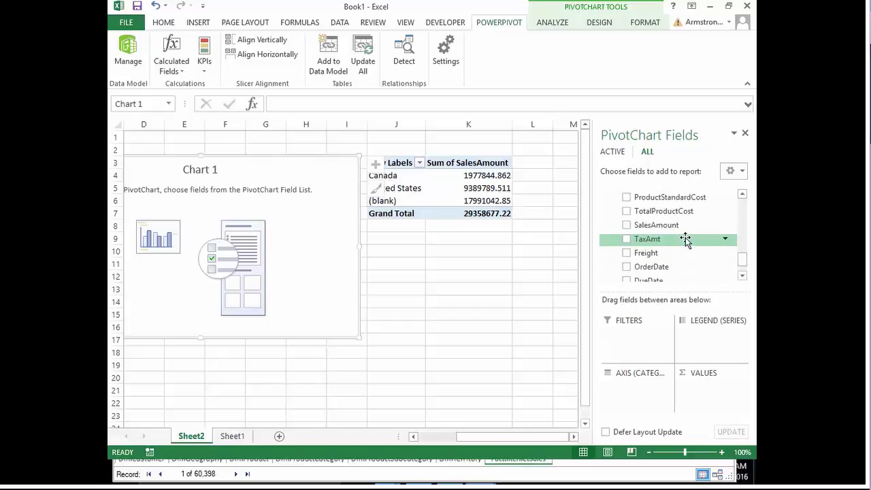
drag(659, 224, 718, 379)
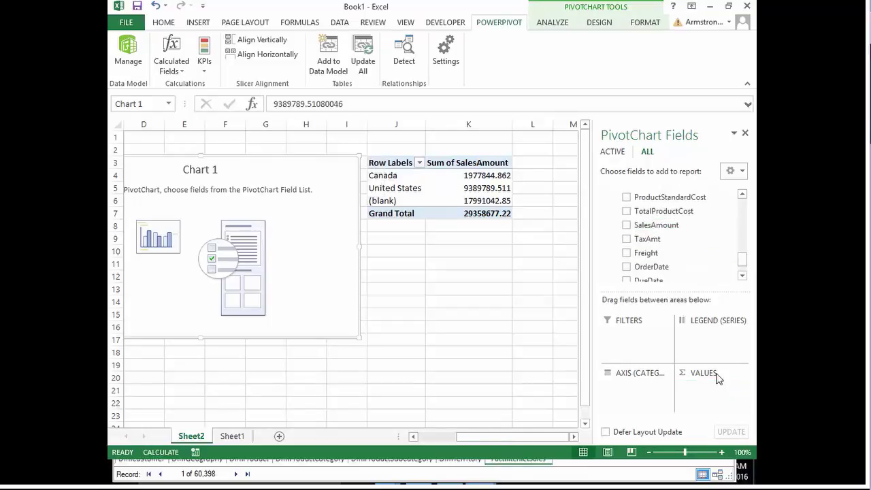
drag(744, 263, 743, 203)
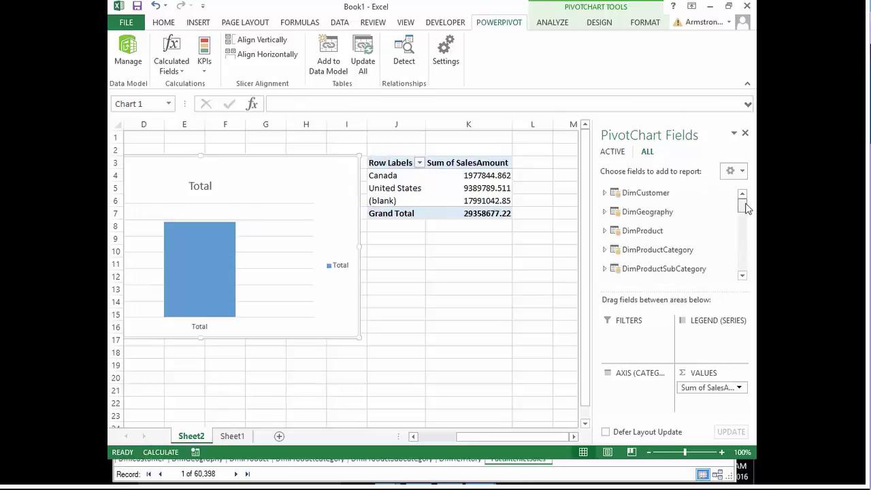
click(604, 251)
drag(633, 273, 634, 385)
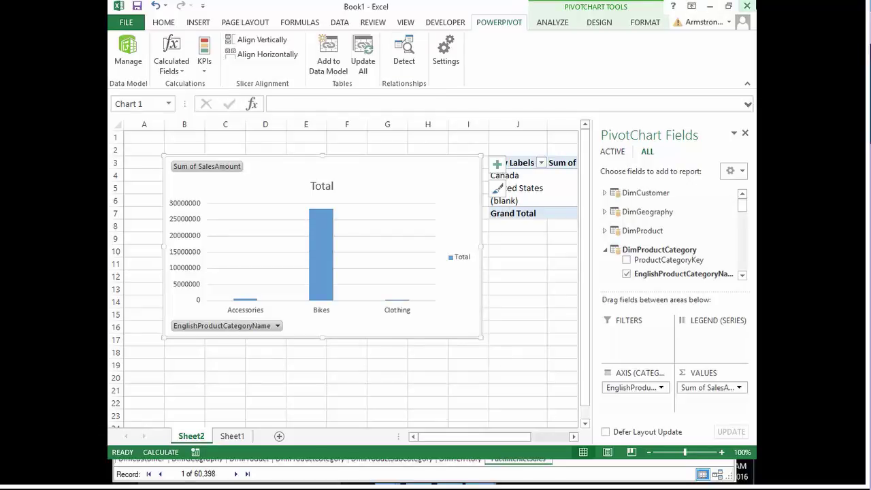
click(710, 6)
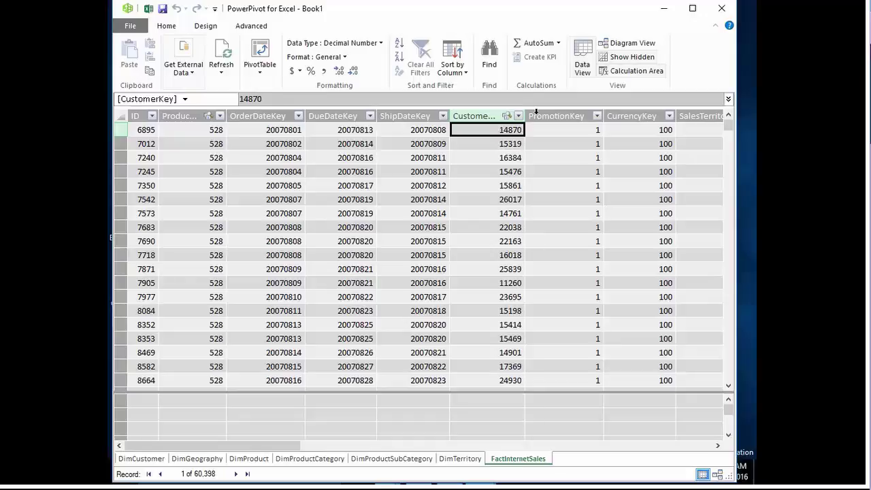
- Move across the FactInternetSales columns past ShipDate to the empty Add Column slot
key(Left)
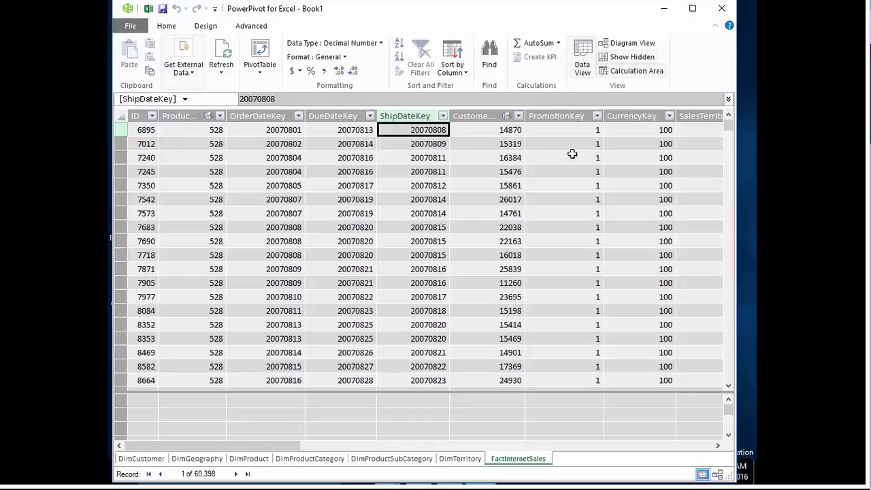
key(Right)
key(Right)
key(Right)
key(Right)
key(Right)
key(Right)
key(Right)
key(Right)
key(Right)
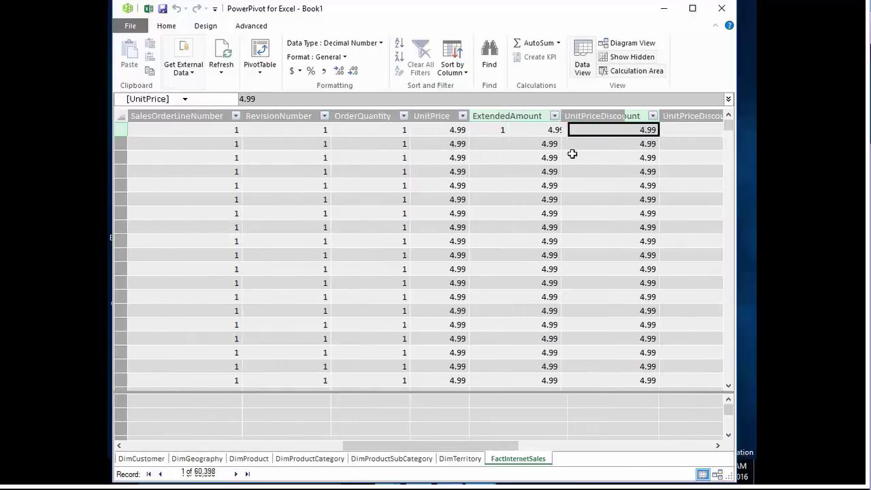
key(Right)
key(Left)
key(Left)
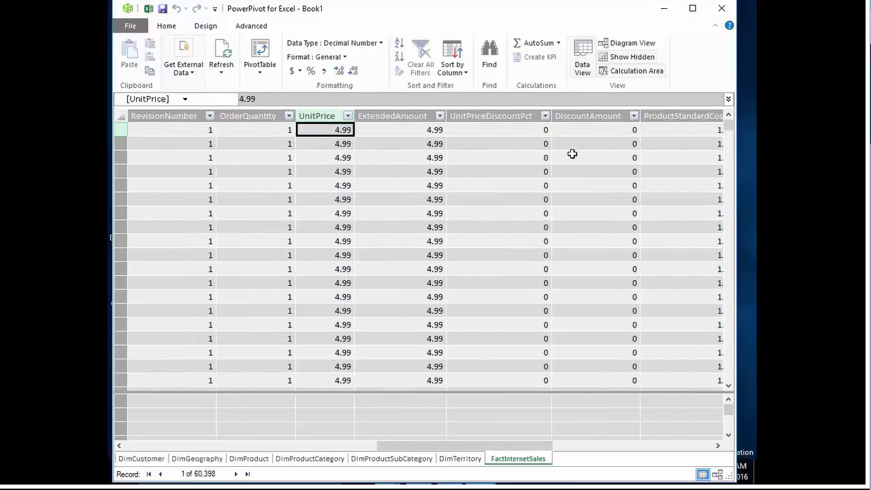
key(Right)
key(Right)
key(Right)
key(Right)
key(Right)
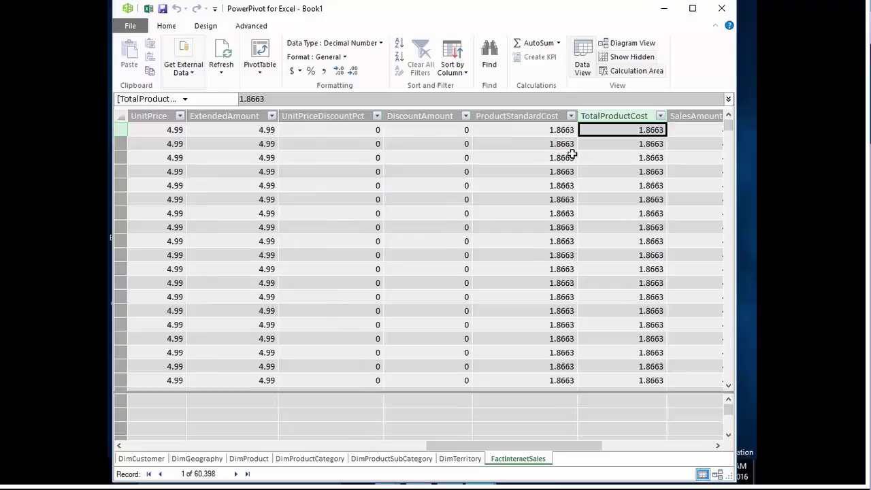
key(Right)
key(Left)
key(Left)
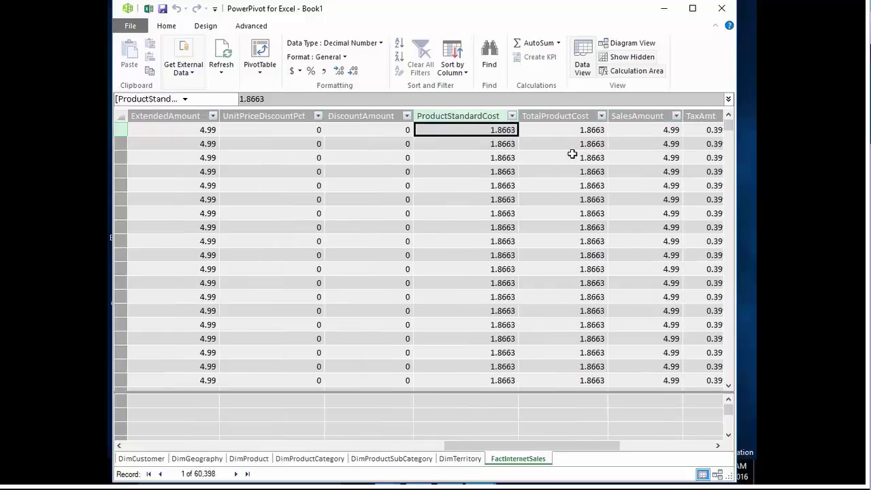
key(Right)
key(Right)
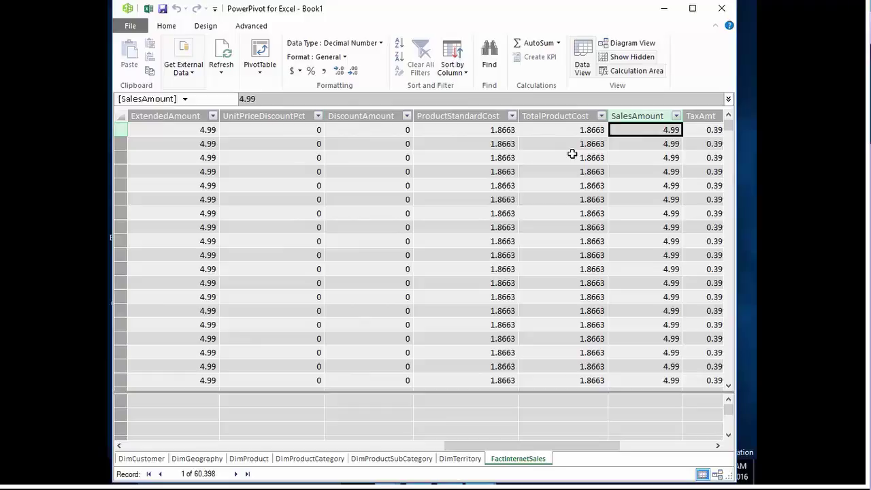
key(Left)
key(Left)
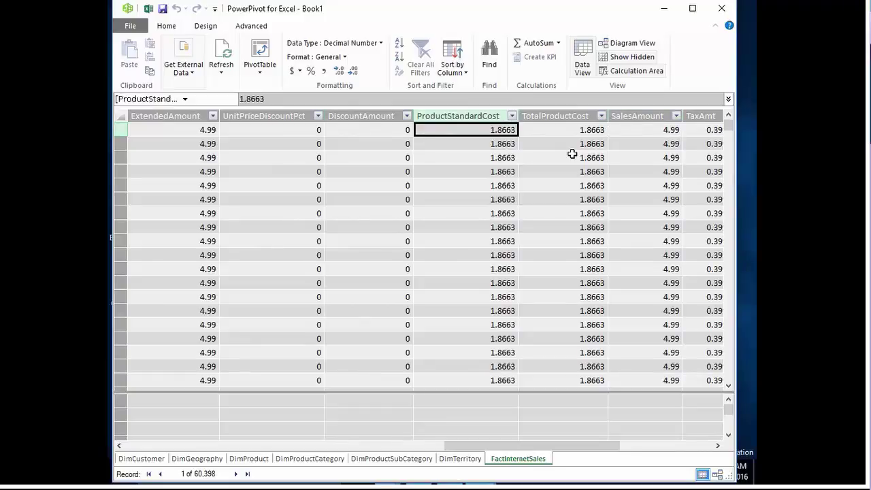
key(Right)
key(Right)
key(Right)
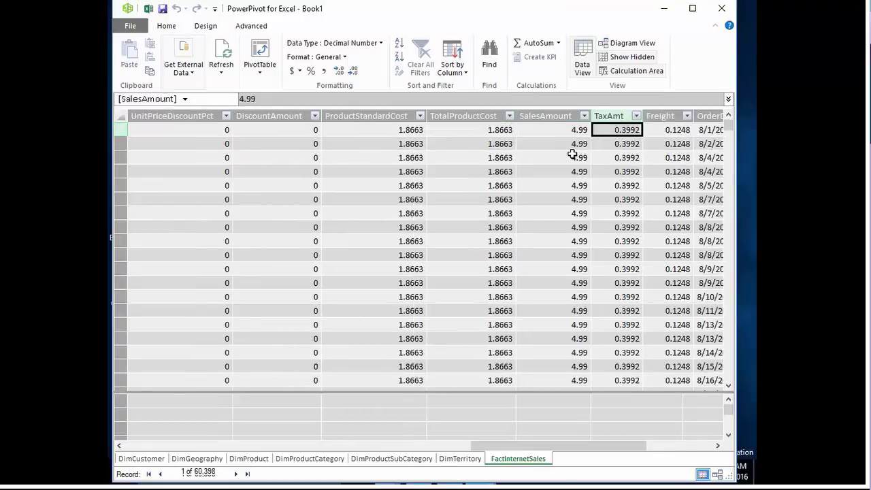
key(Right)
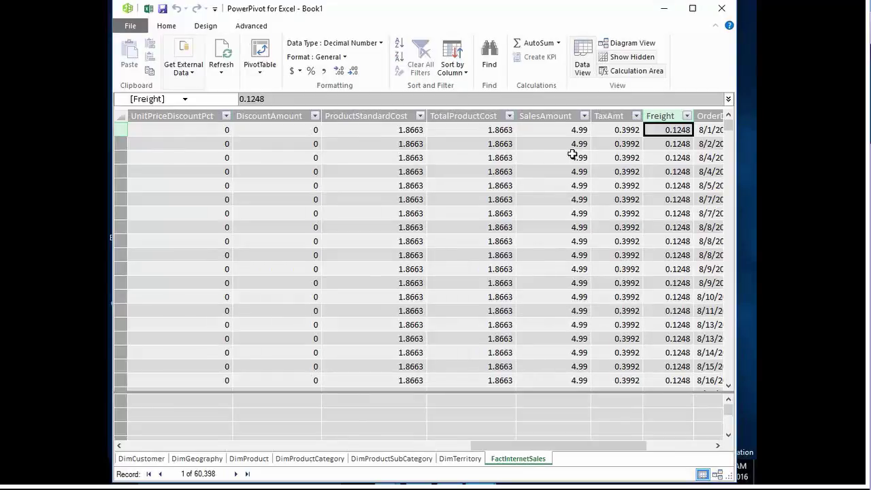
key(Right)
key(Right)
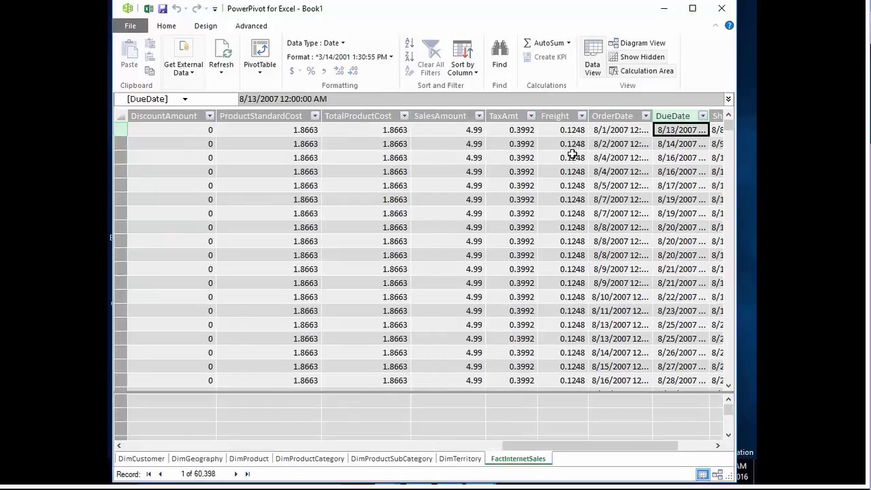
key(Right)
key(Right)
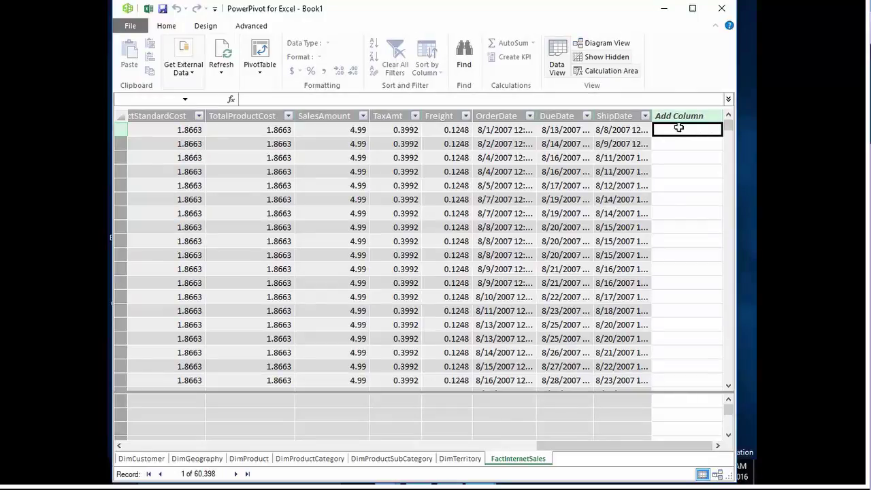
- Add a calculated column with the formula =[SalesAmount]-[ProductStandardCost]
text(=)
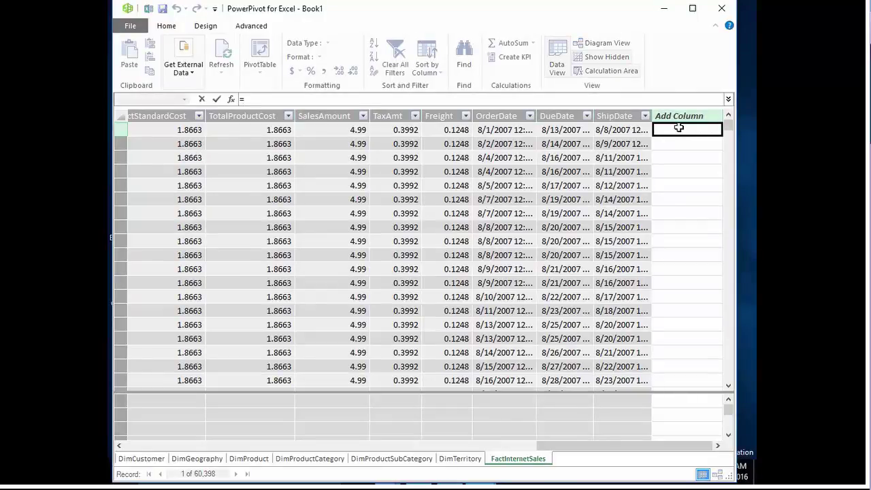
text([)
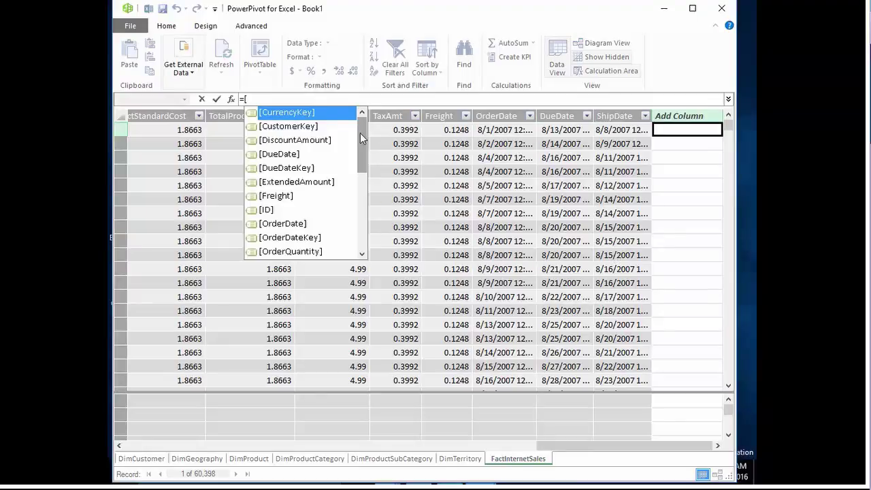
drag(360, 133, 360, 203)
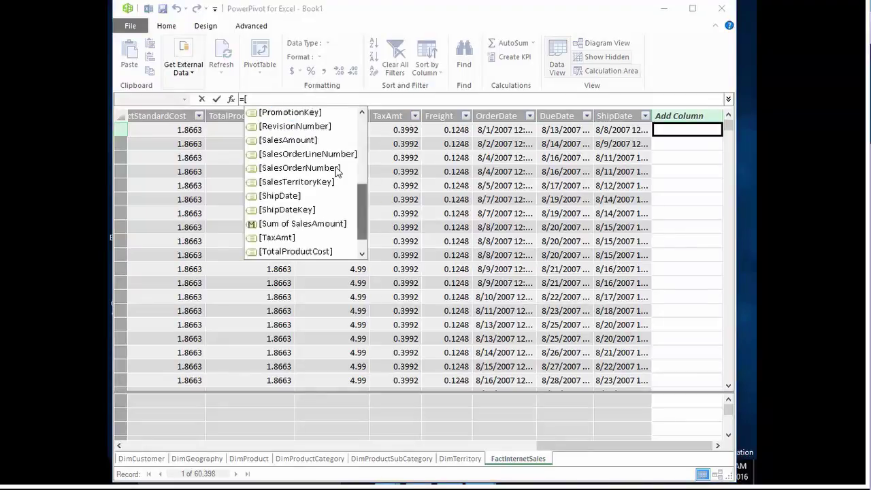
click(311, 140)
double_click(311, 139)
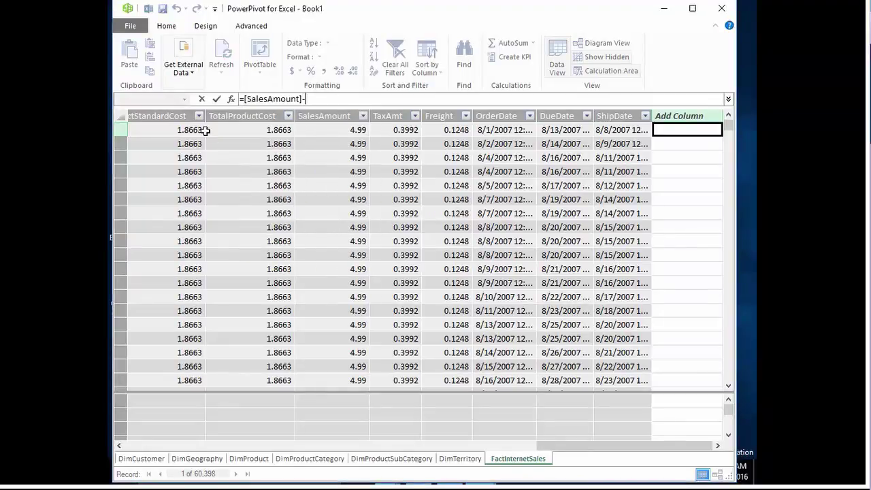
text(-)
click(176, 131)
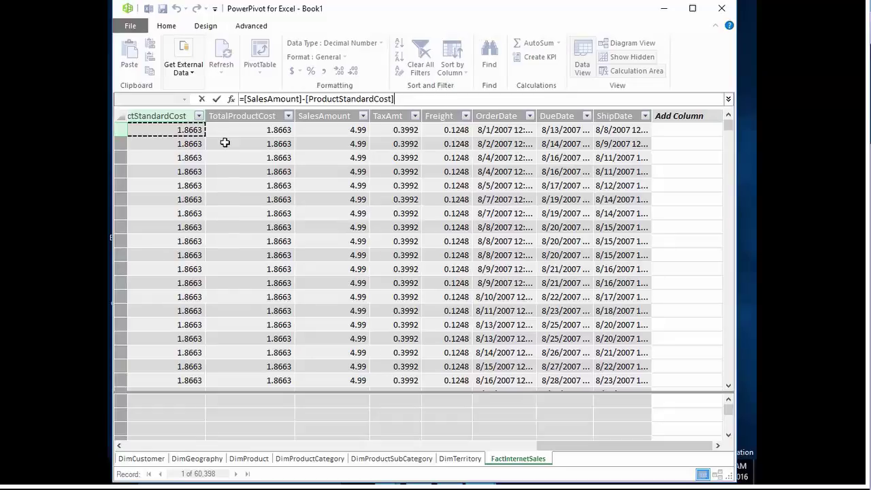
key(Return)
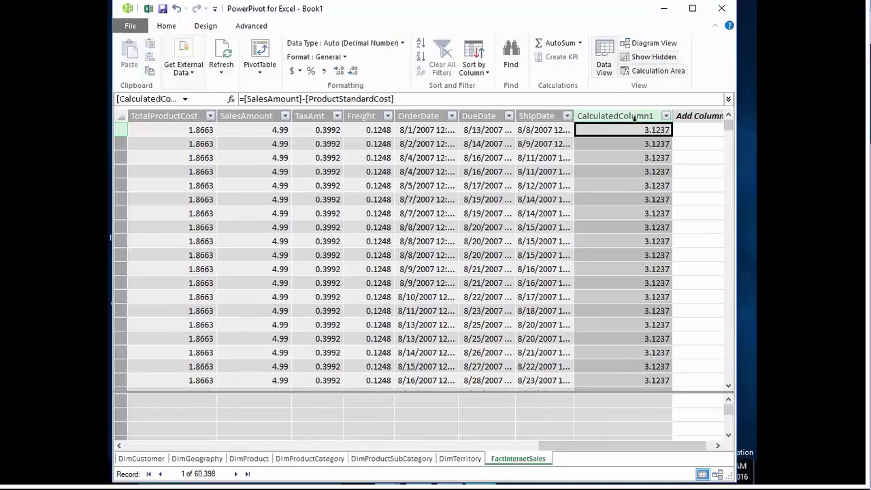
- Rename the new calculated column to GrossProfit
click(626, 116)
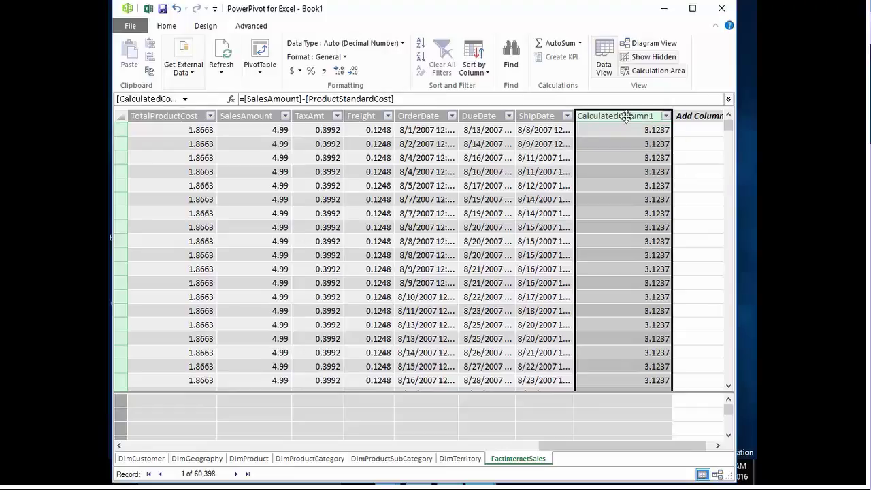
right_click(626, 116)
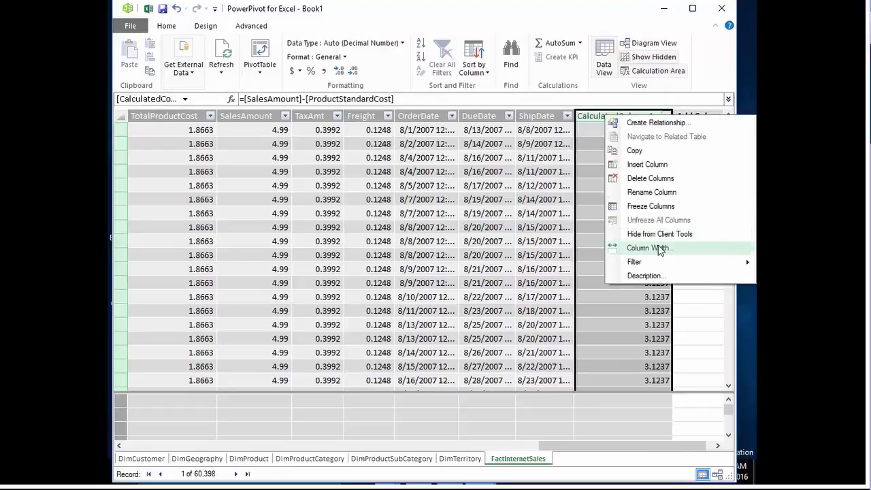
click(654, 193)
text(G)
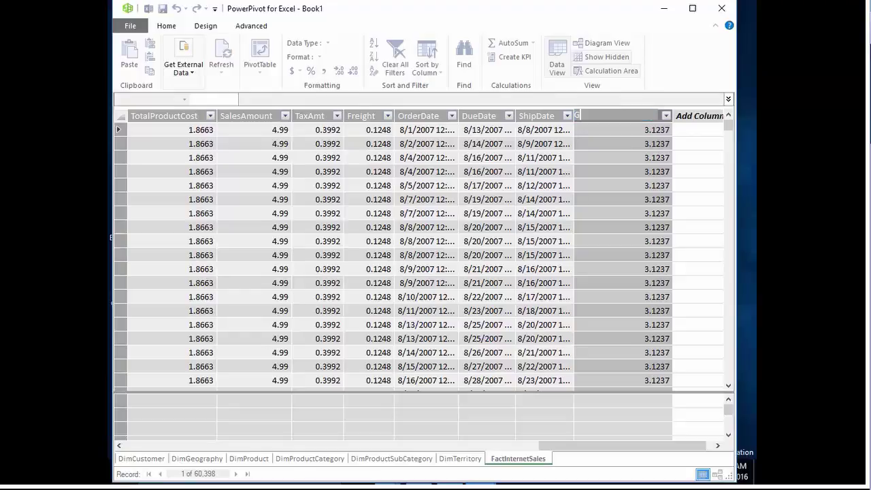
text(rossPr)
text(ofit)
key(Return)
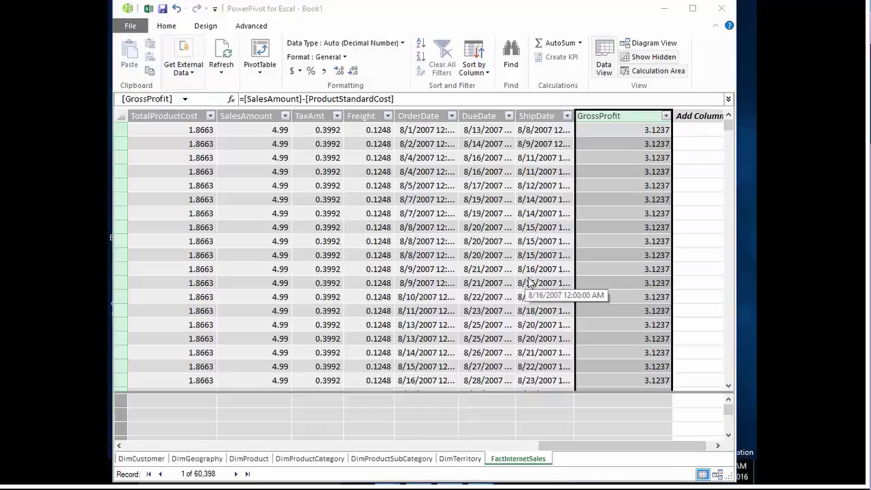
- Replace Sum of SalesAmount with GrossProfit in the PivotChart values
scroll(744, 227, down, 2)
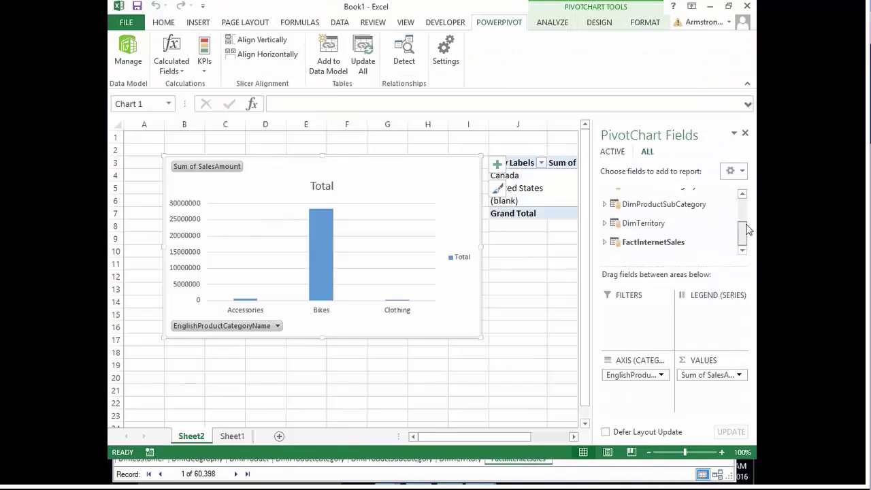
click(606, 242)
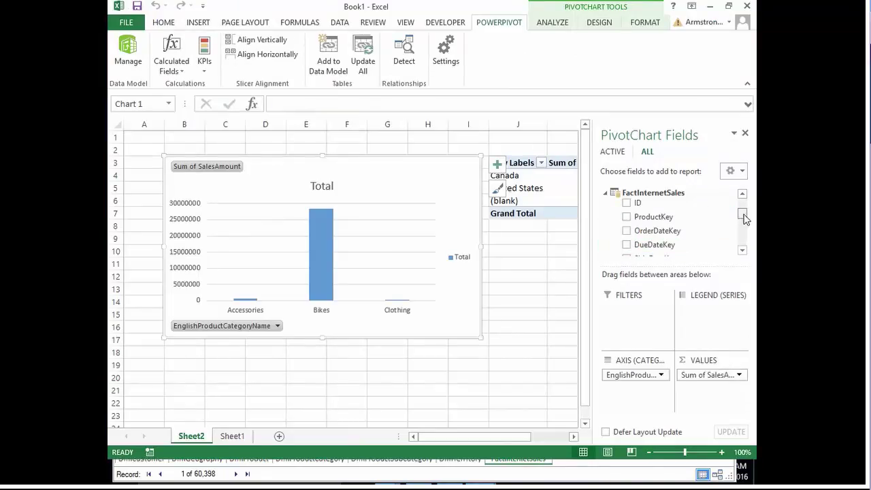
drag(745, 216, 742, 243)
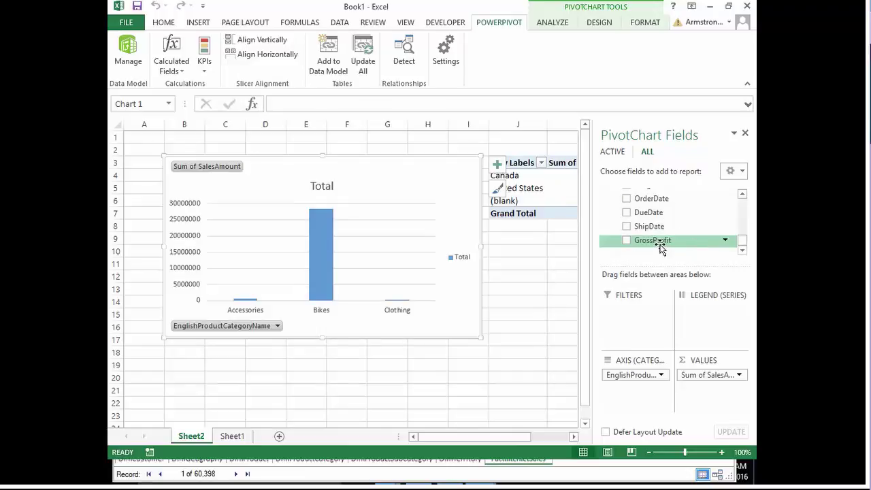
drag(662, 249, 520, 329)
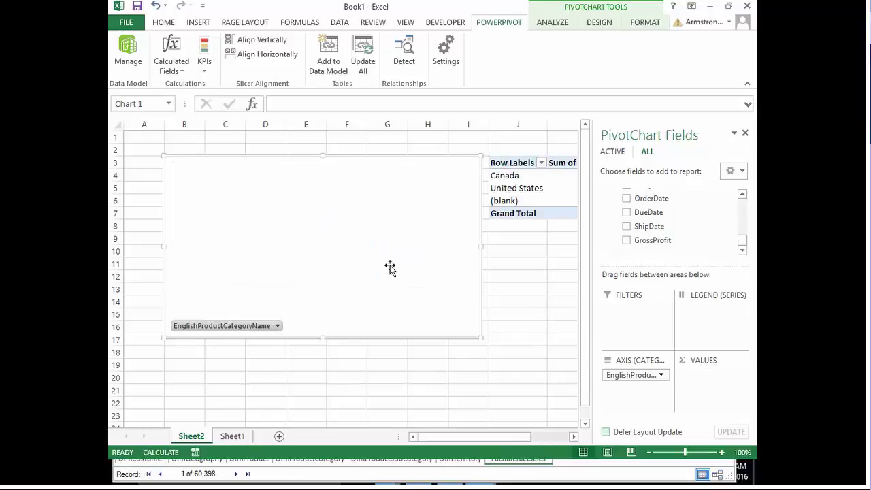
click(671, 239)
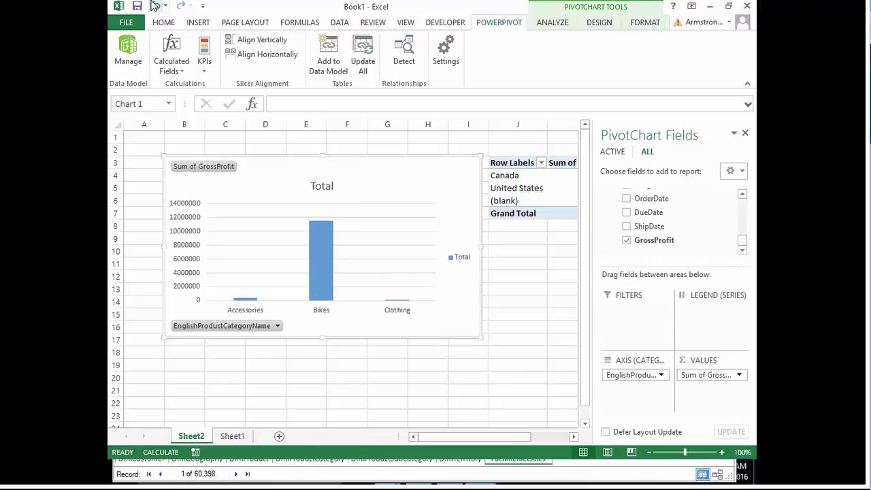
- Save the workbook as powerpivotoutput.xlsx in the Ch07 folder and close Excel
click(136, 7)
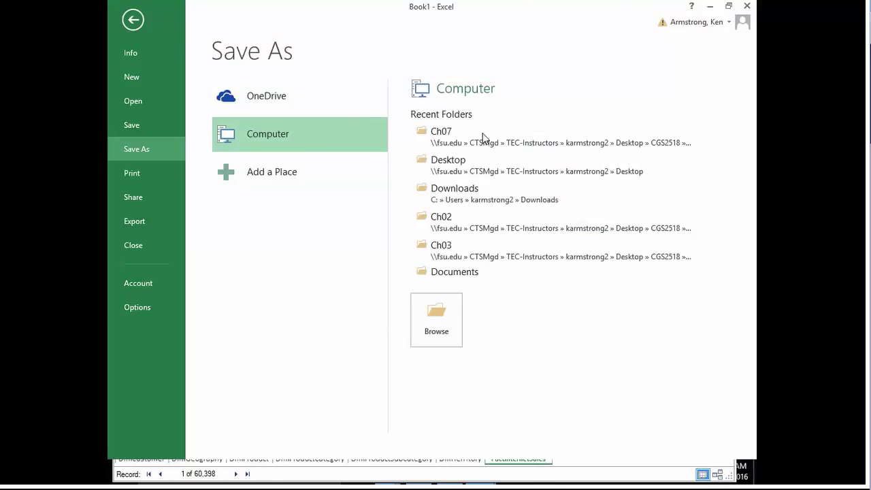
click(437, 319)
text(power)
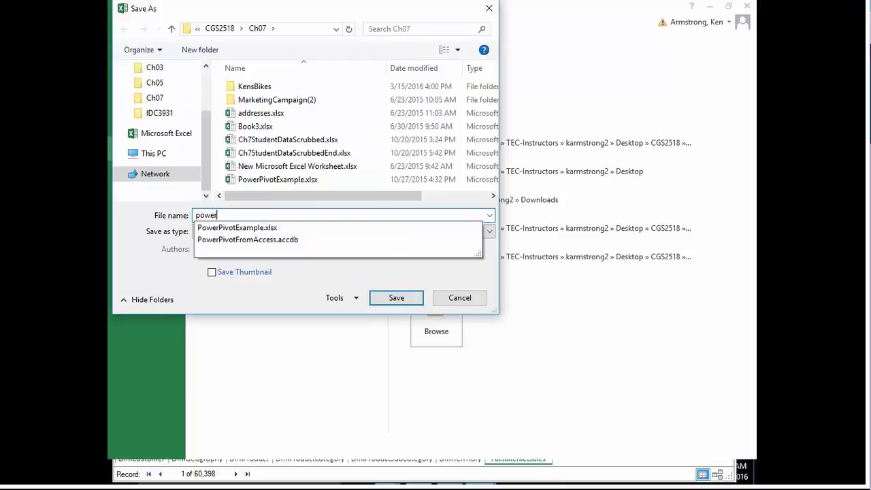
text(pivoto)
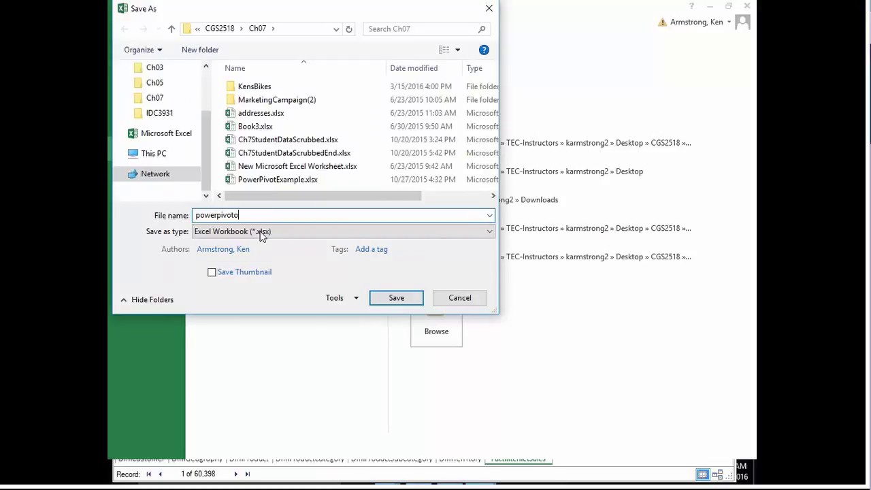
text(utput)
click(408, 301)
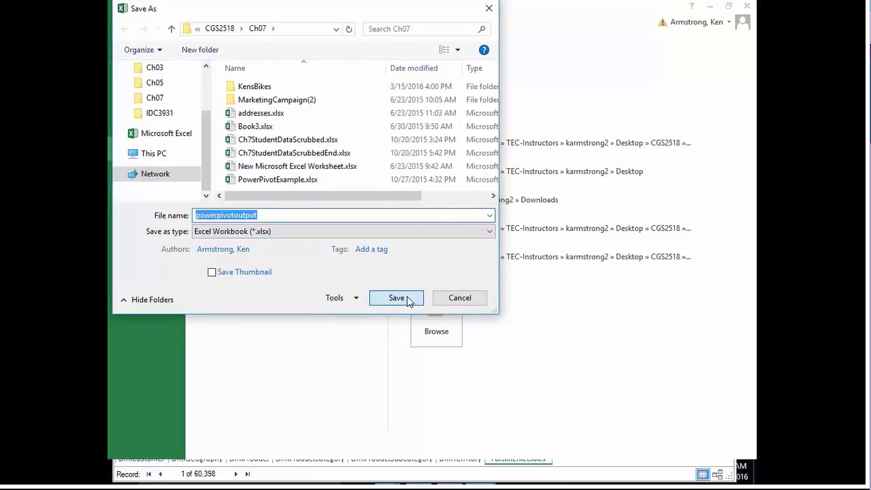
click(746, 6)
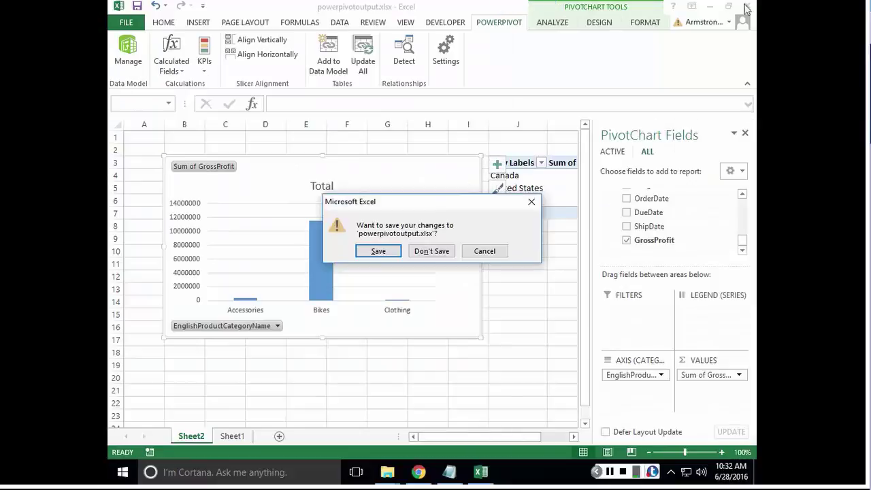
- Confirm saving changes so Excel closes, leaving powerpivotoutput.xlsx in Ch07
click(381, 251)
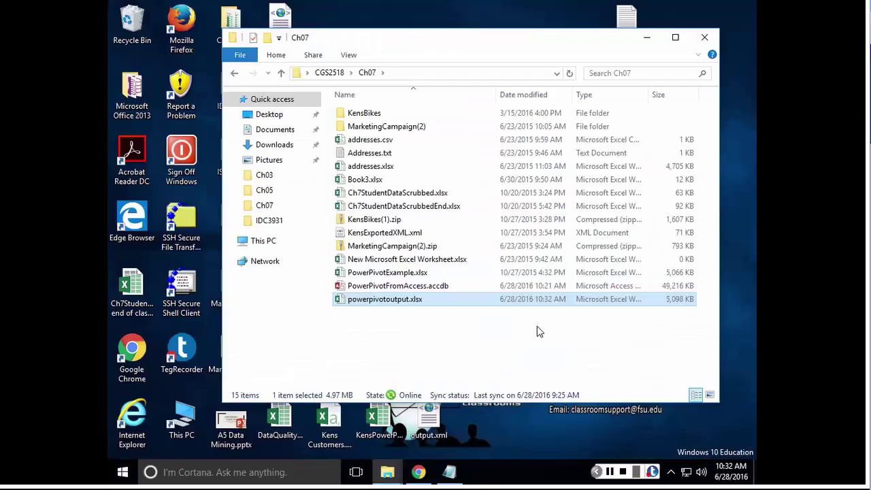